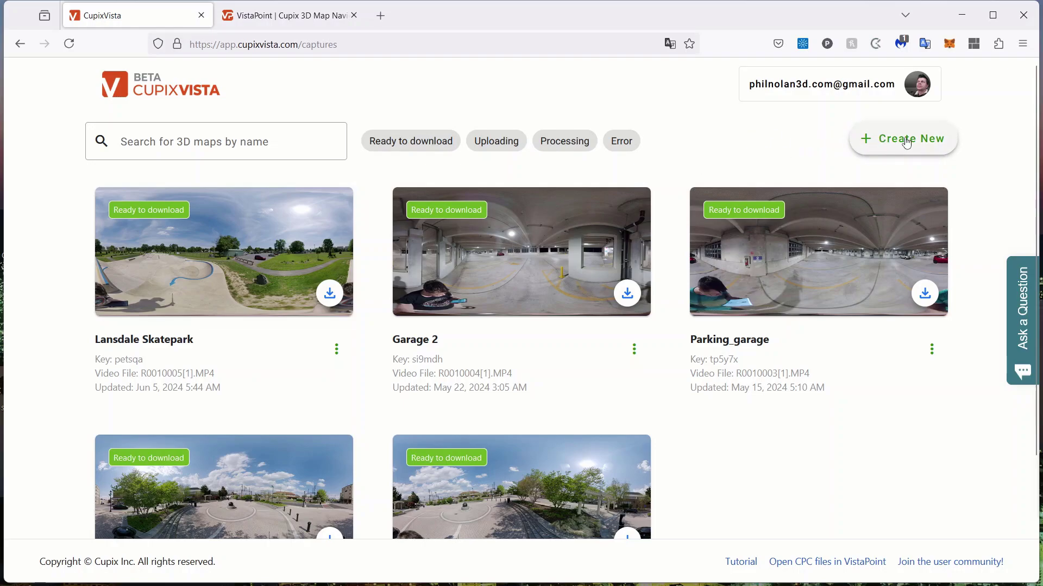
- Create a new 360° imagery upload named 'Skatepark 2' and advance to file selection
click(908, 141)
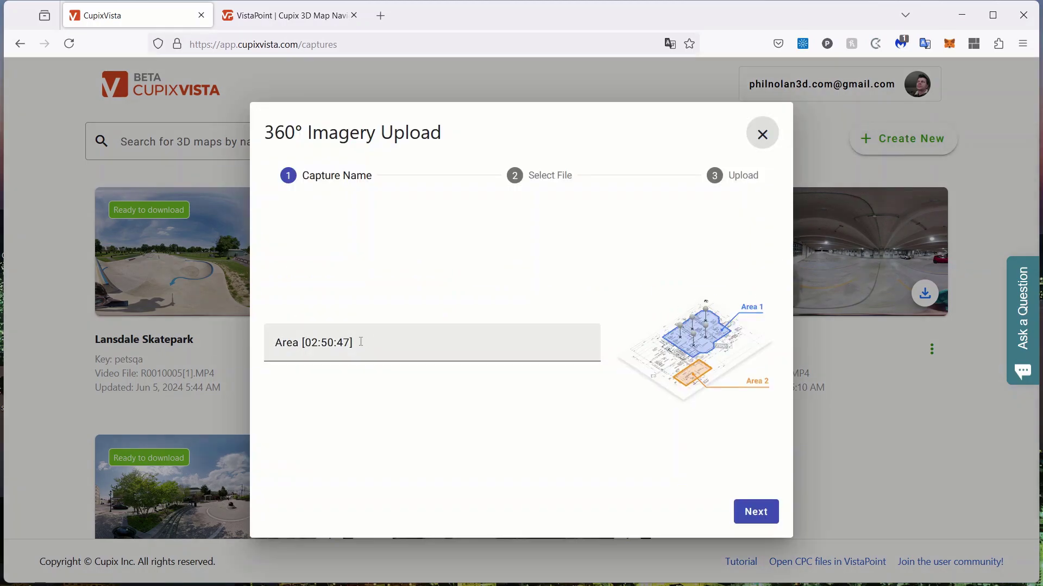
drag(361, 342, 276, 343)
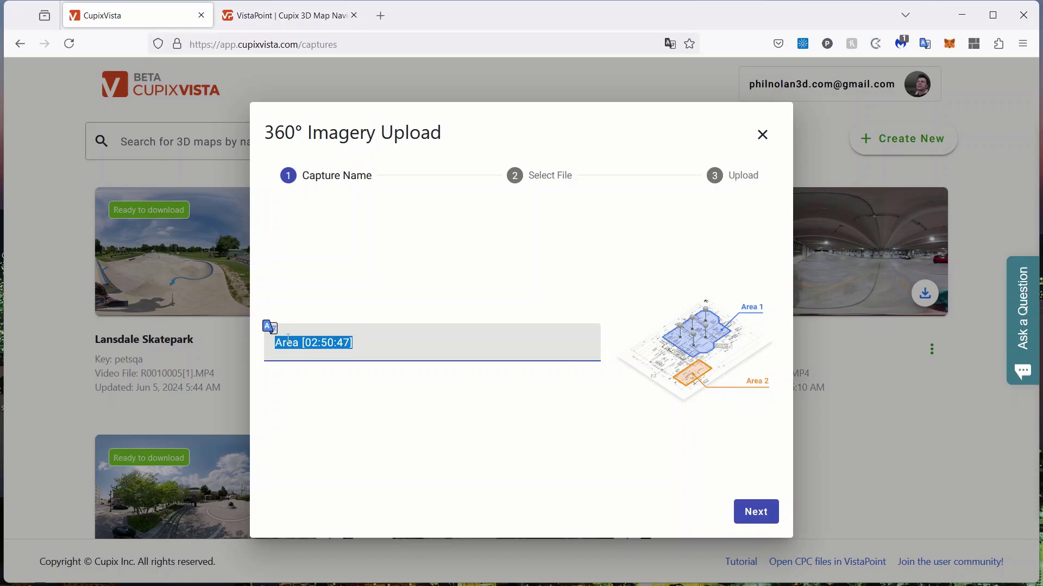
text(SKa)
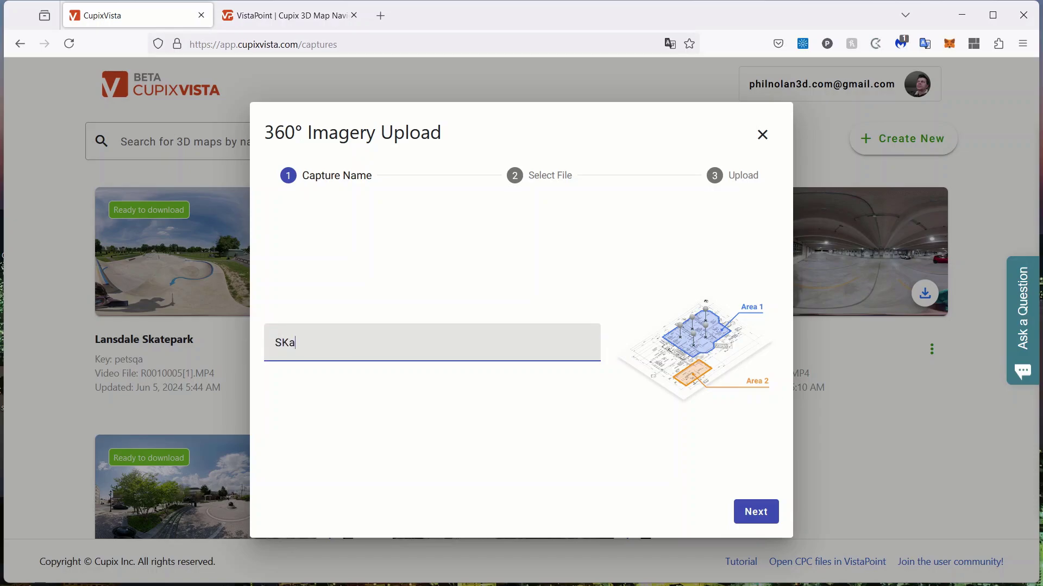
key(BackSpace)
key(BackSpace)
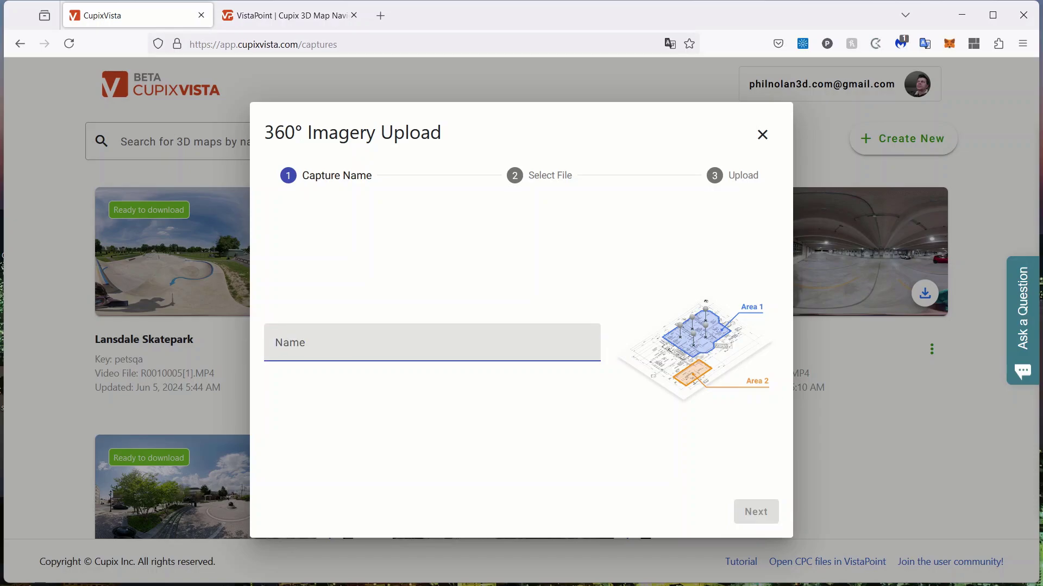
text(Skatepark 2)
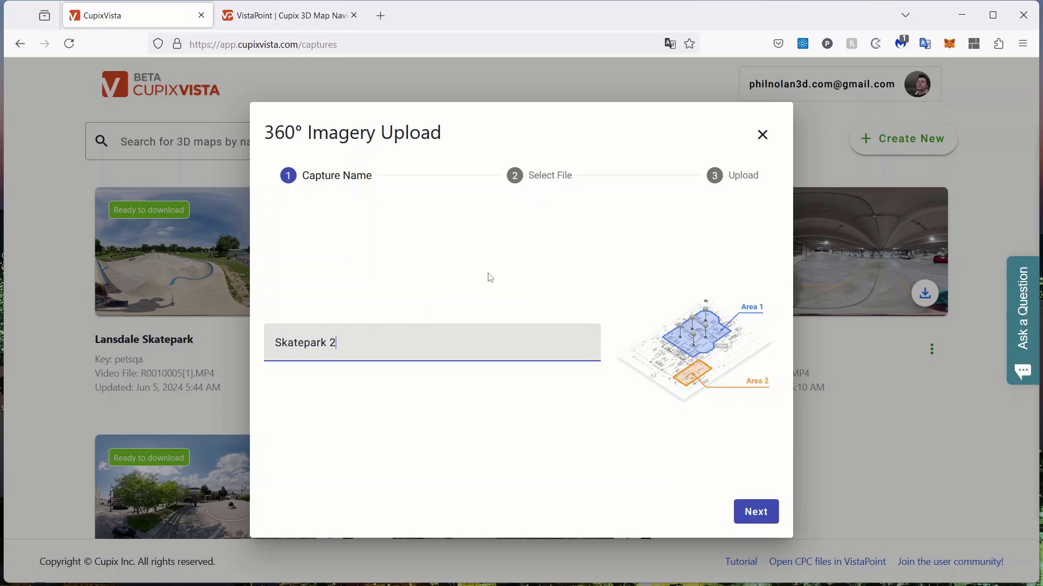
click(756, 512)
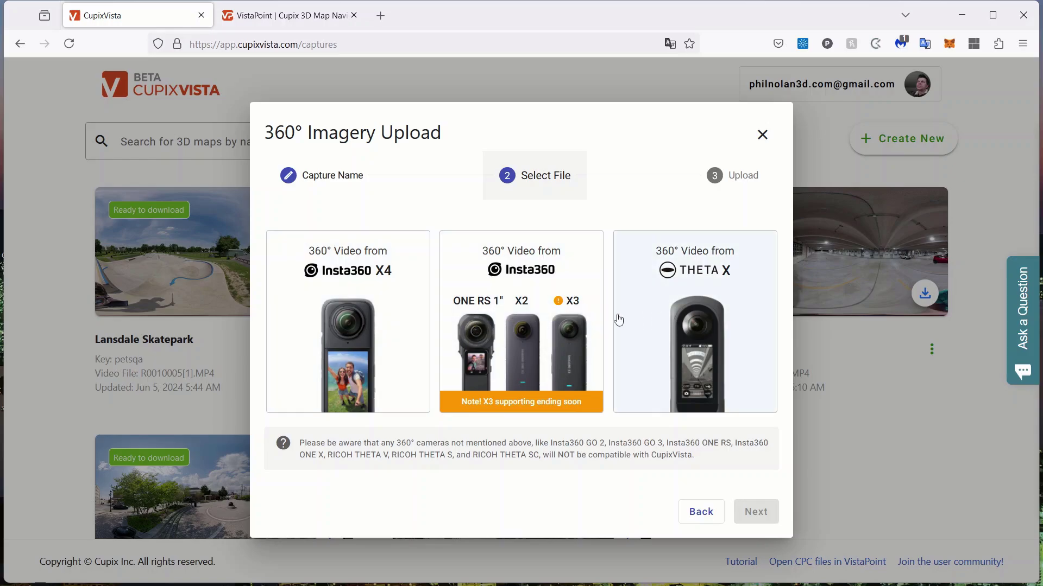
- Choose THETA X as the camera, then cancel the upload dialog
click(685, 338)
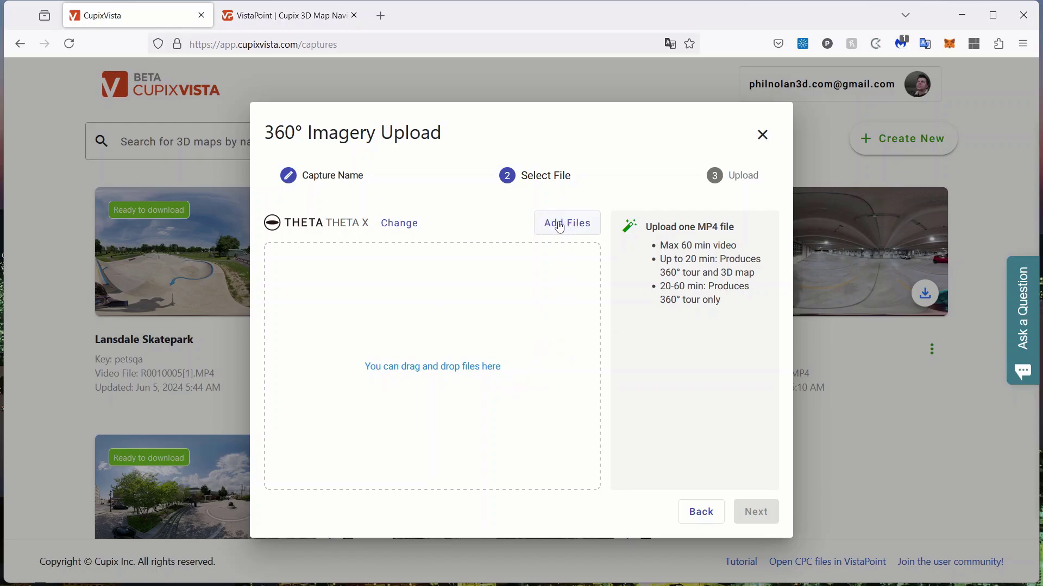
key(Escape)
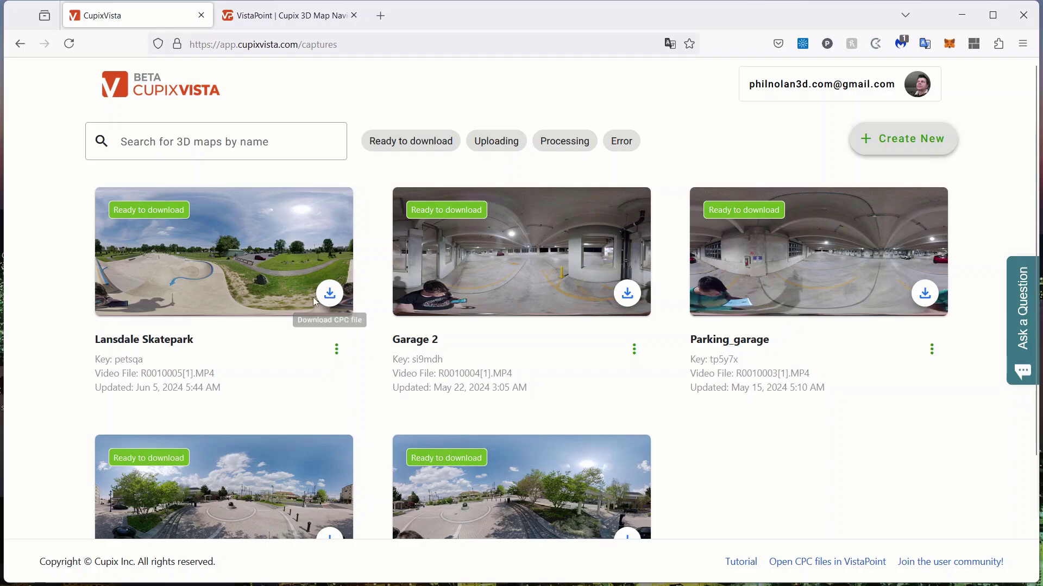
- Download the Lansdale Skatepark CPC file from its card
click(330, 297)
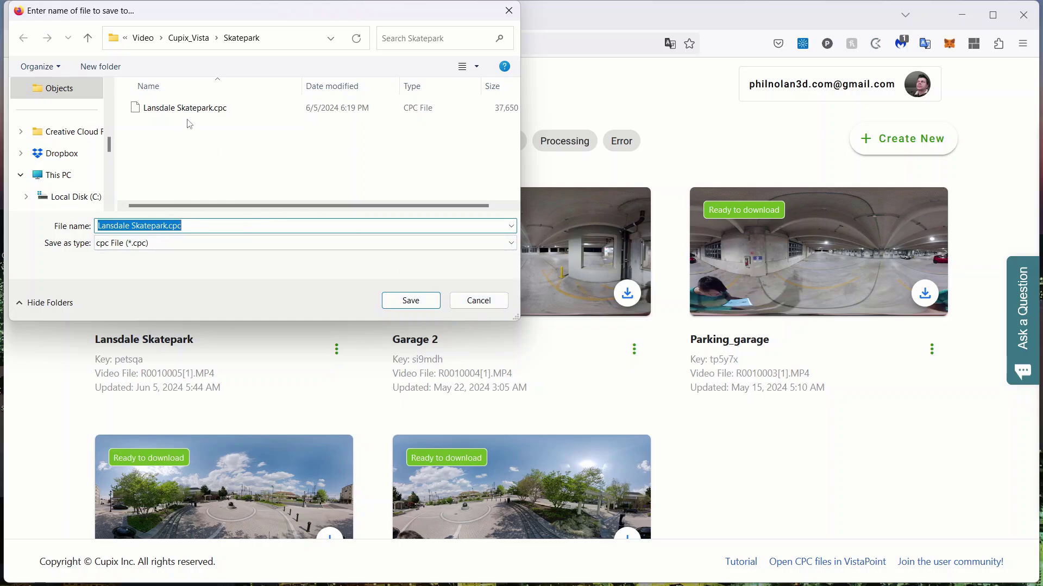
- Add '_2' to the CPC file name and save it in the Skatepark_2 folder
click(167, 227)
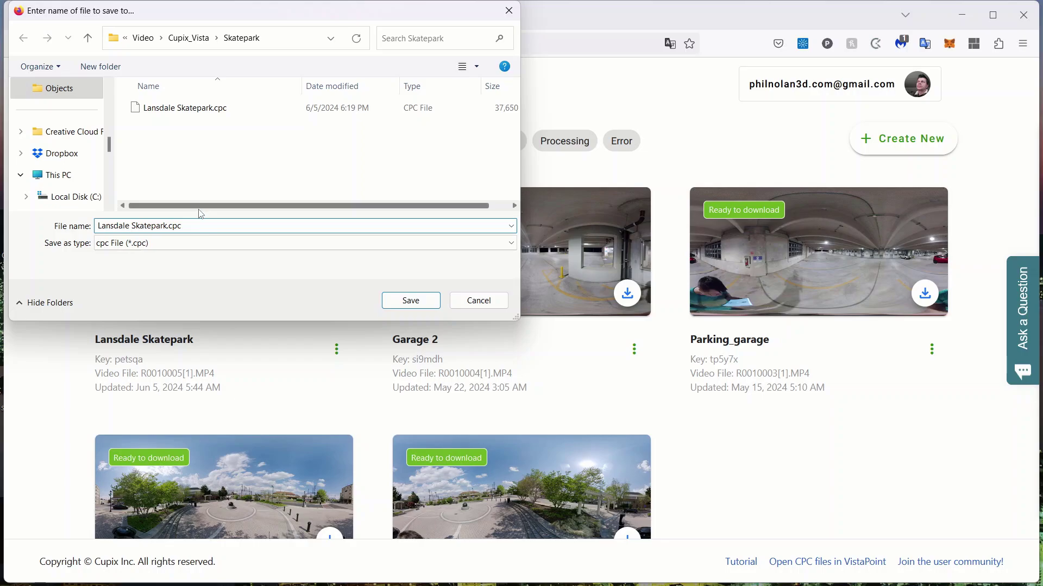
text(_2D)
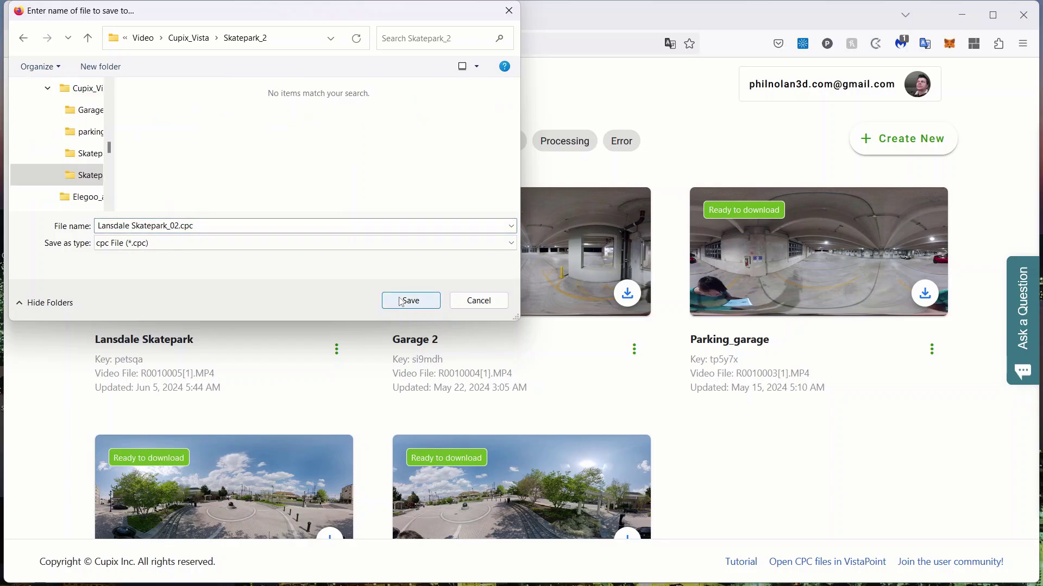
click(410, 300)
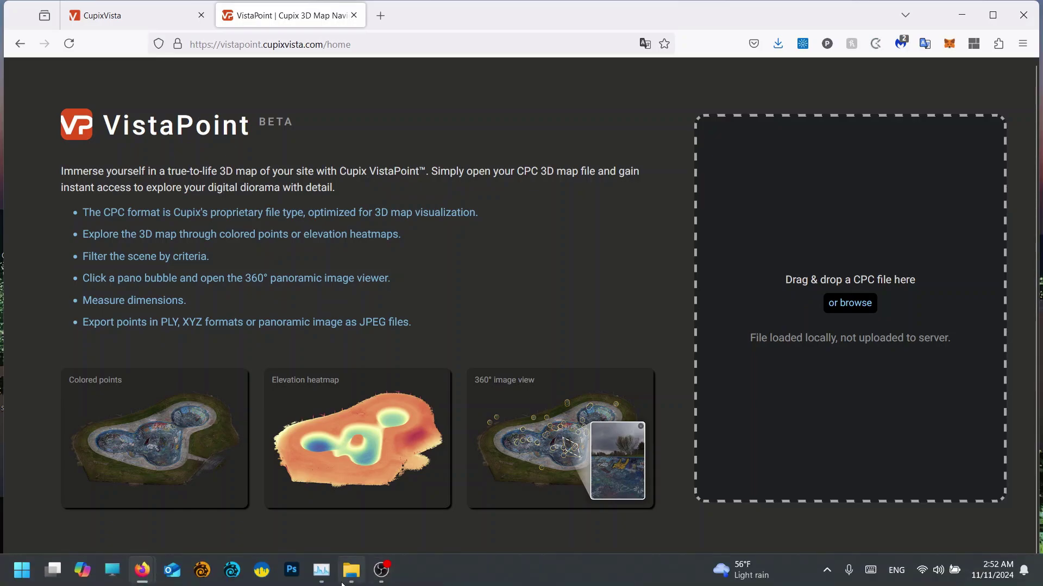
- Drag Lansdale Skatepark_02.cpc from the Skatepark_2 folder onto the VistaPoint drop zone
click(355, 581)
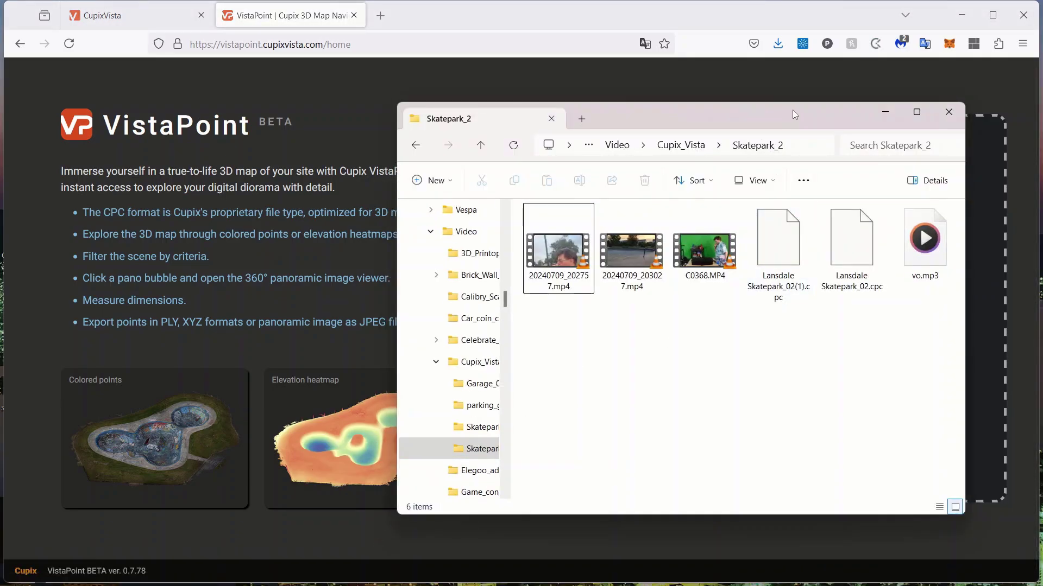
drag(793, 110, 421, 120)
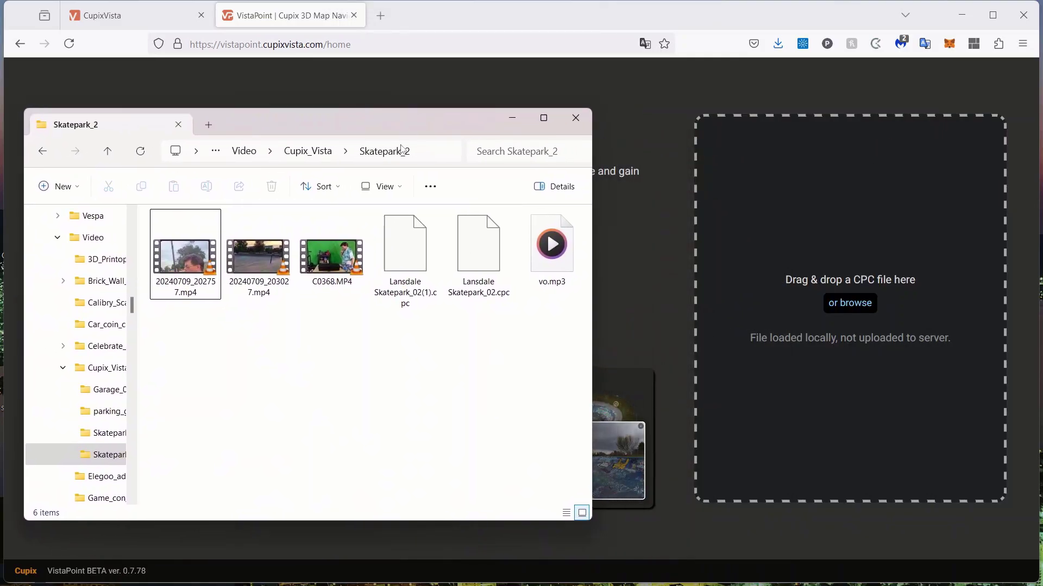
click(478, 245)
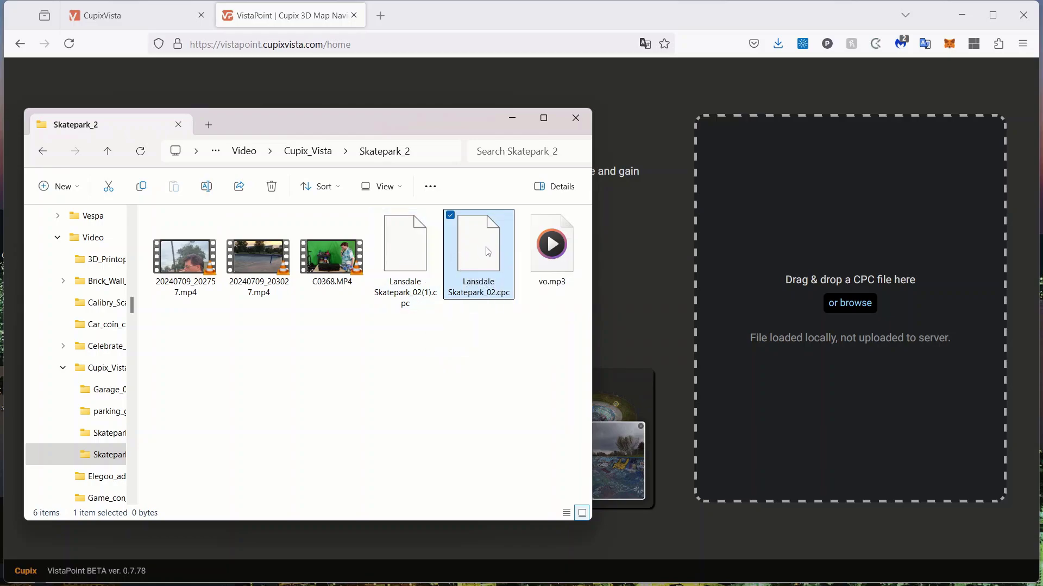
drag(488, 252, 836, 303)
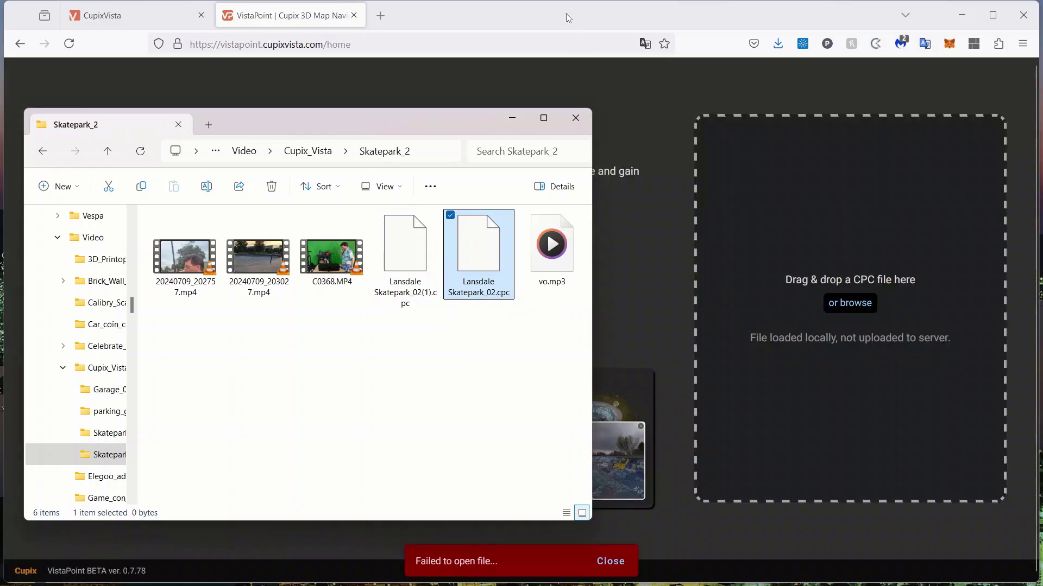
- Drop Lansdale Skatepark_02(1).cpc into VistaPoint instead after the first file fails
click(565, 8)
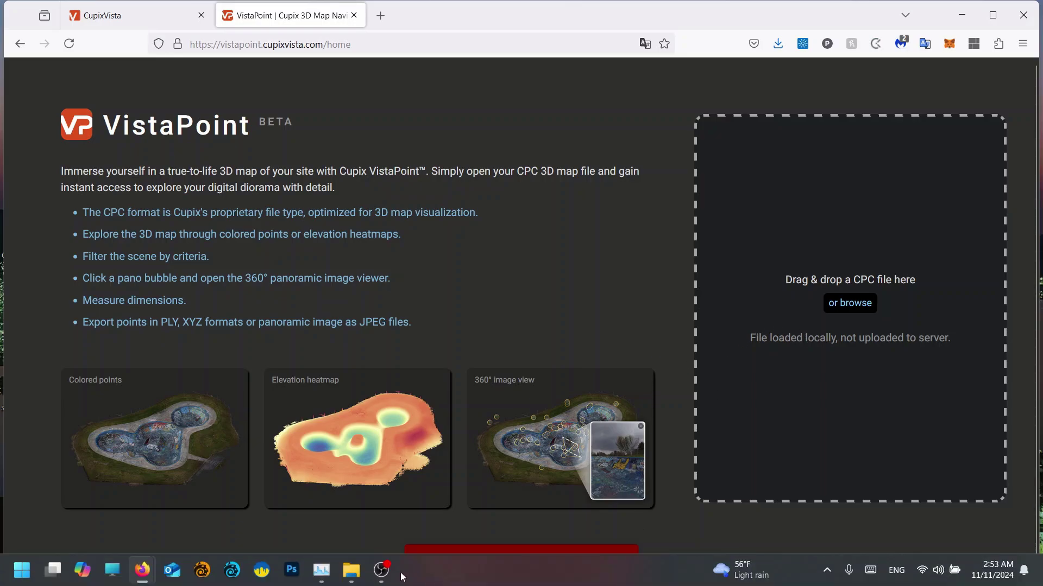
click(351, 570)
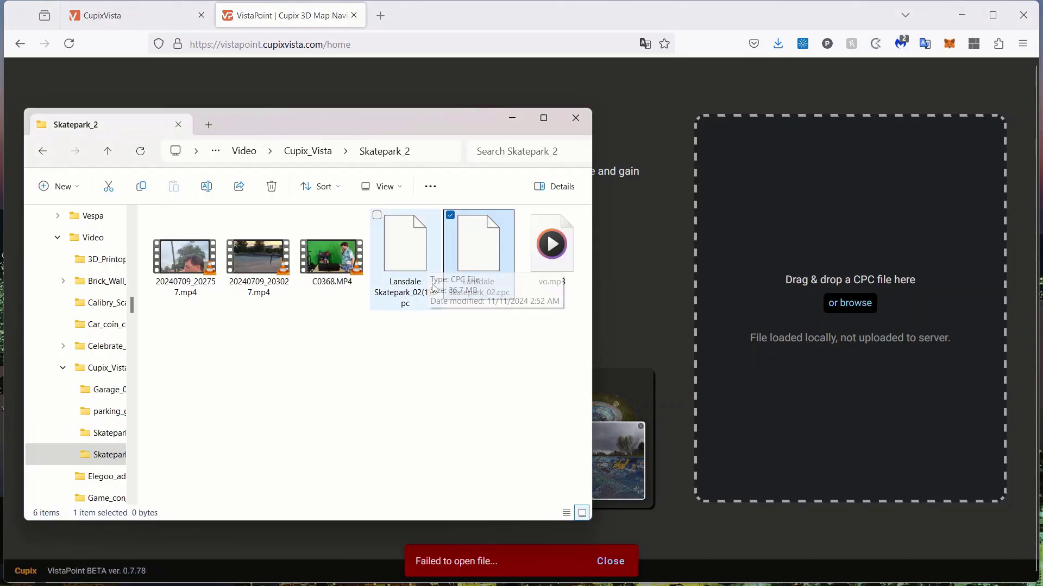
click(401, 250)
drag(406, 247, 822, 274)
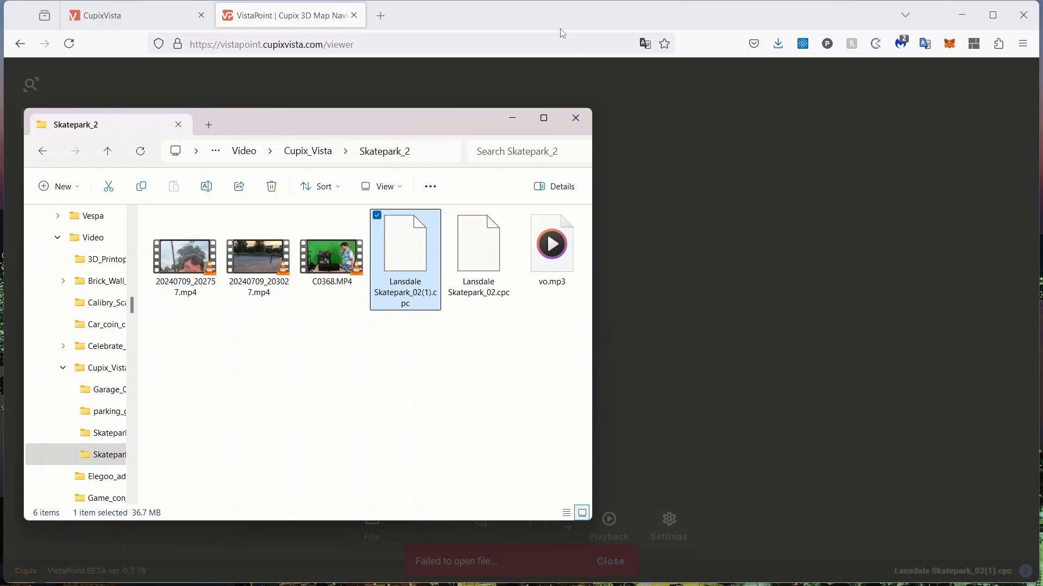
- Close the folder window, then orbit and zoom out to see the whole skatepark map
click(562, 33)
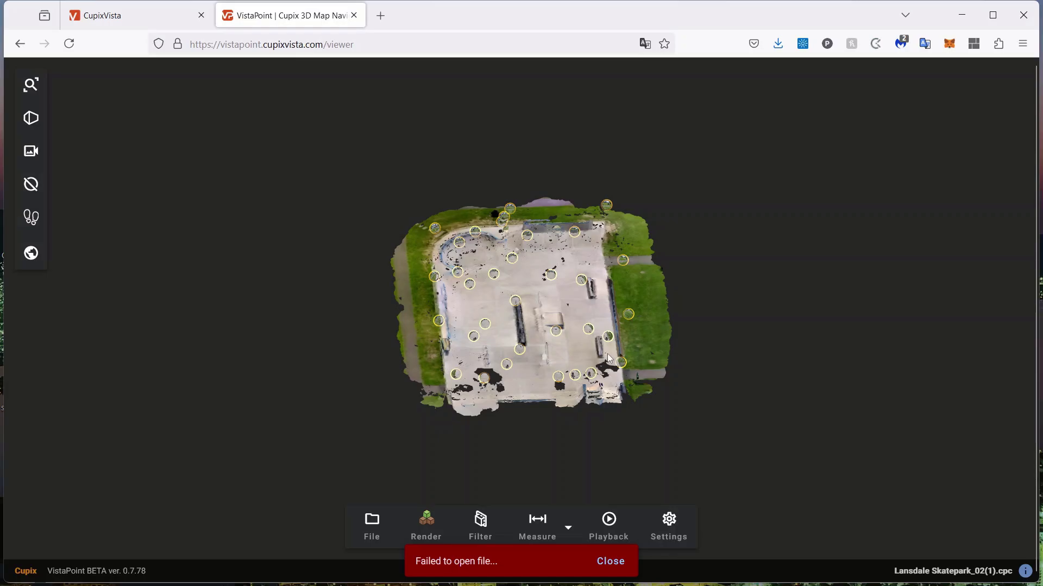
drag(610, 359, 518, 343)
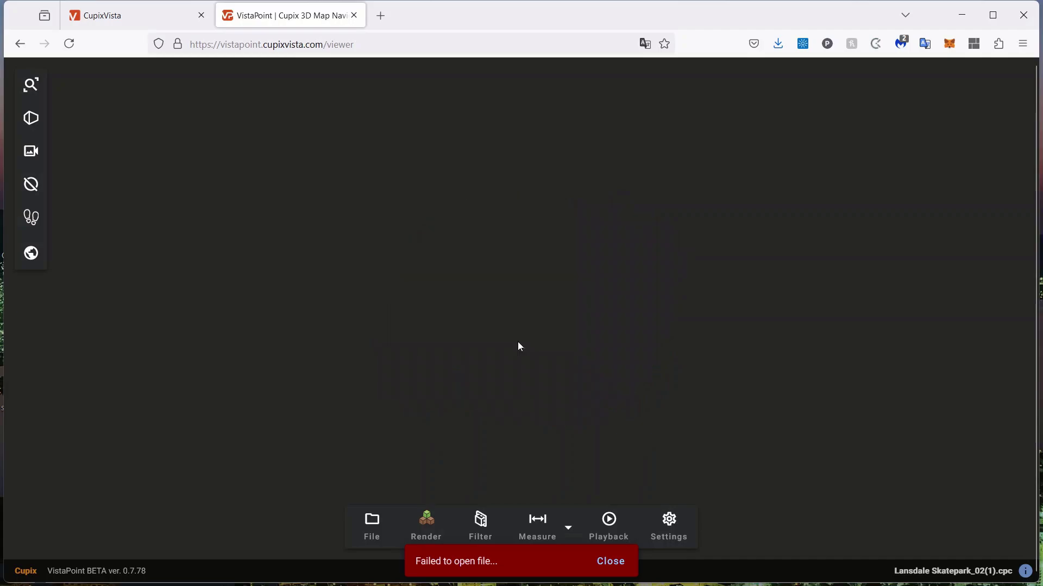
drag(517, 344, 488, 238)
- Zoom in to an oblique overhead view and open one capture sphere's 360° photo
scroll(490, 239, up, 5)
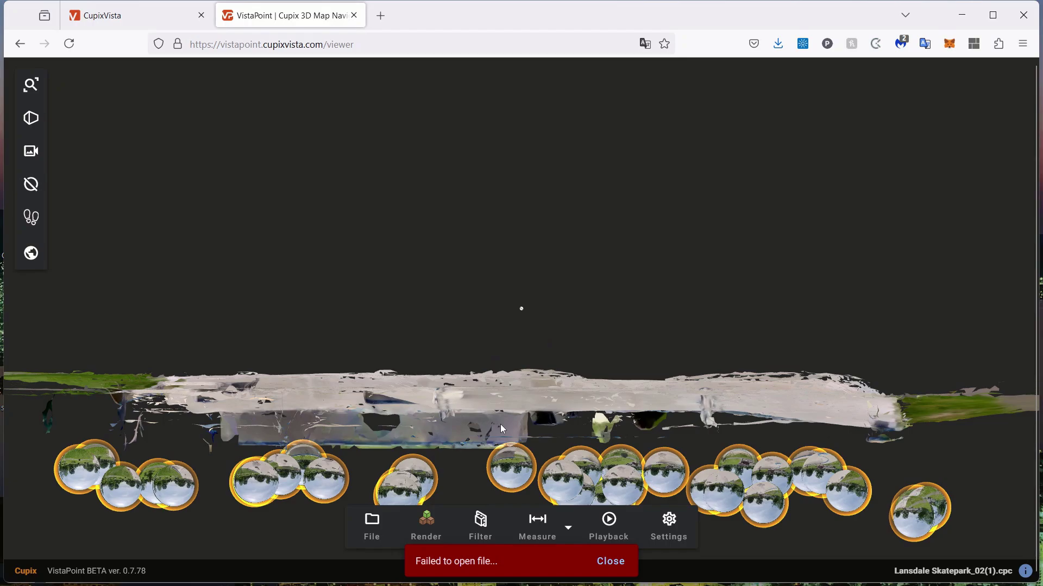
drag(500, 424, 273, 422)
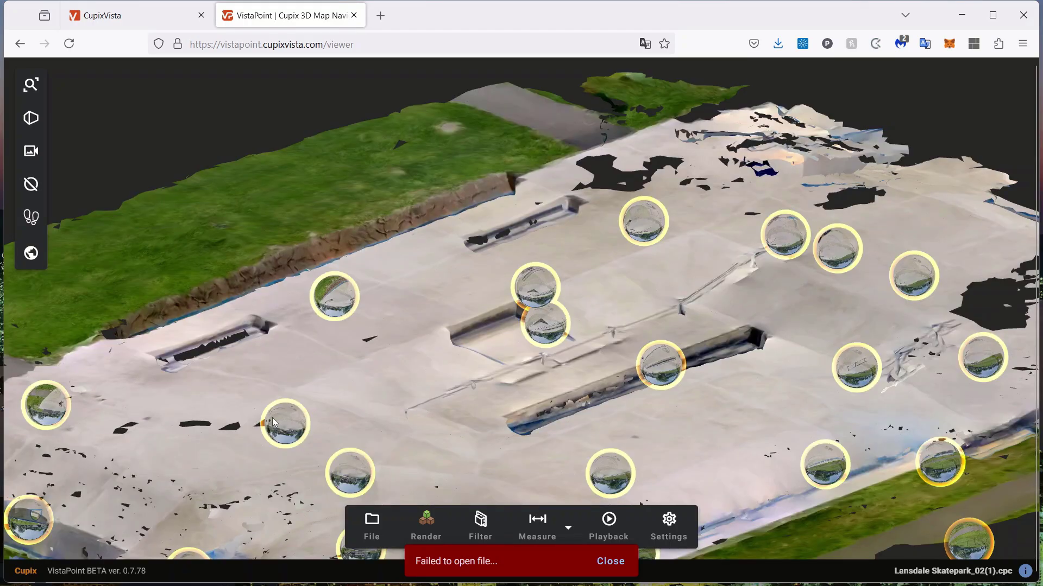
drag(274, 422, 423, 303)
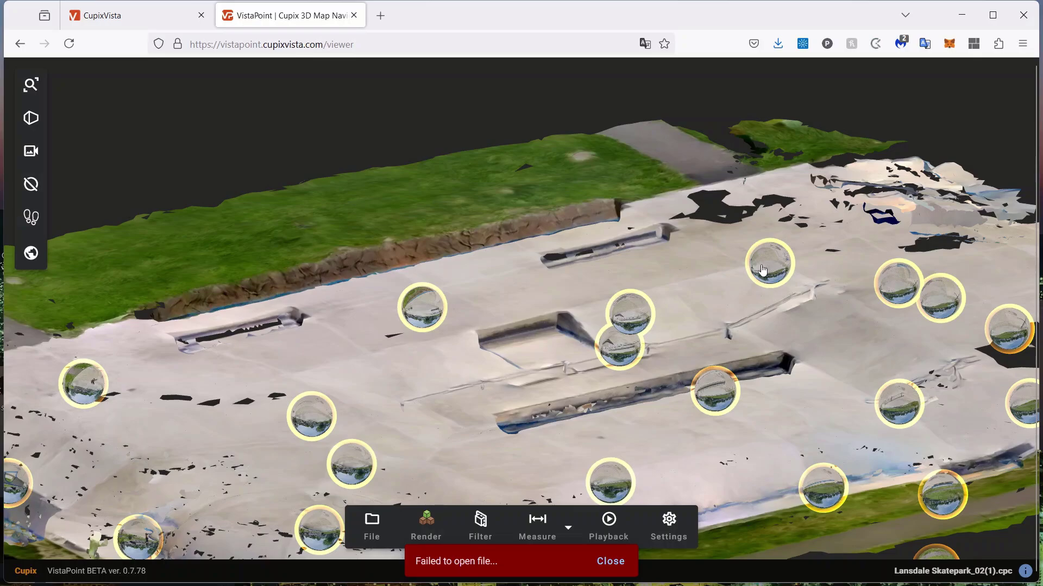
click(421, 308)
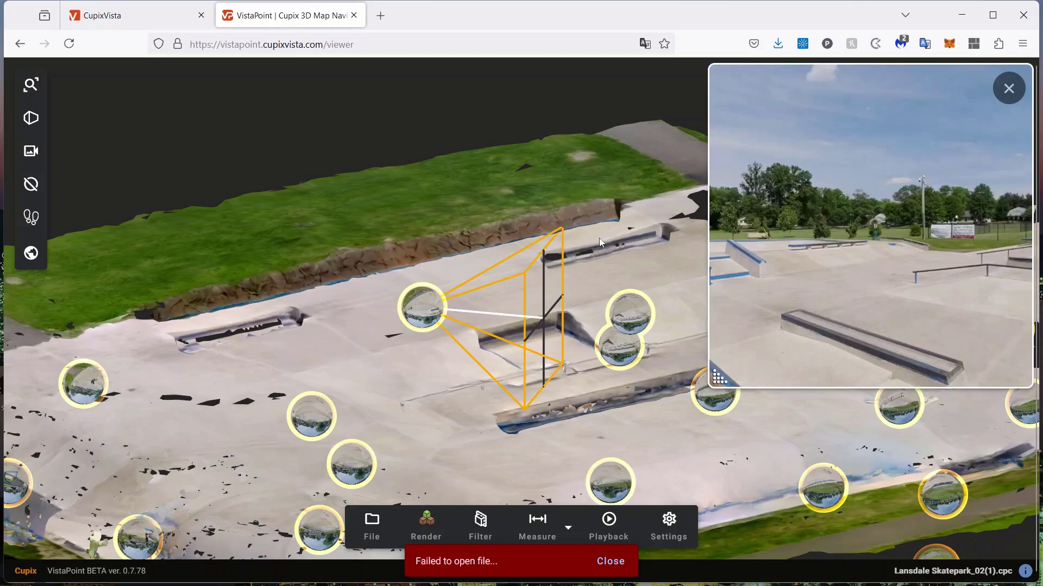
drag(760, 239, 924, 241)
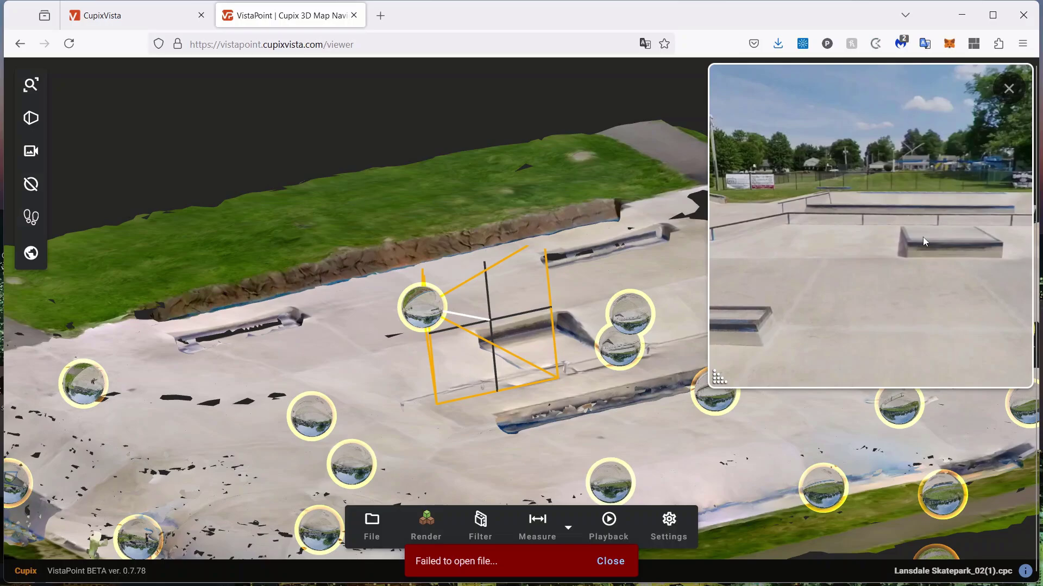
drag(923, 237, 900, 210)
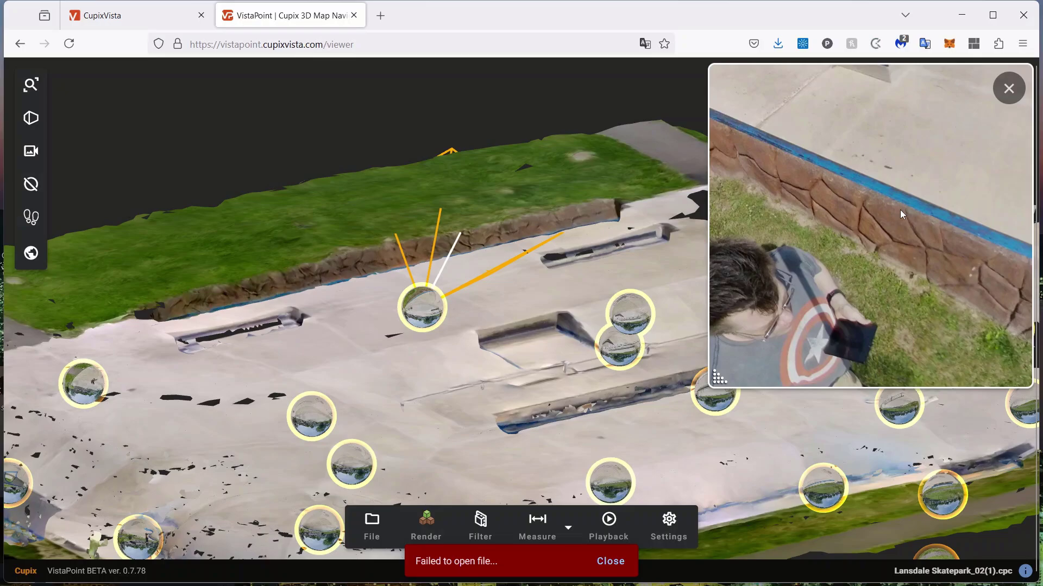
key(Escape)
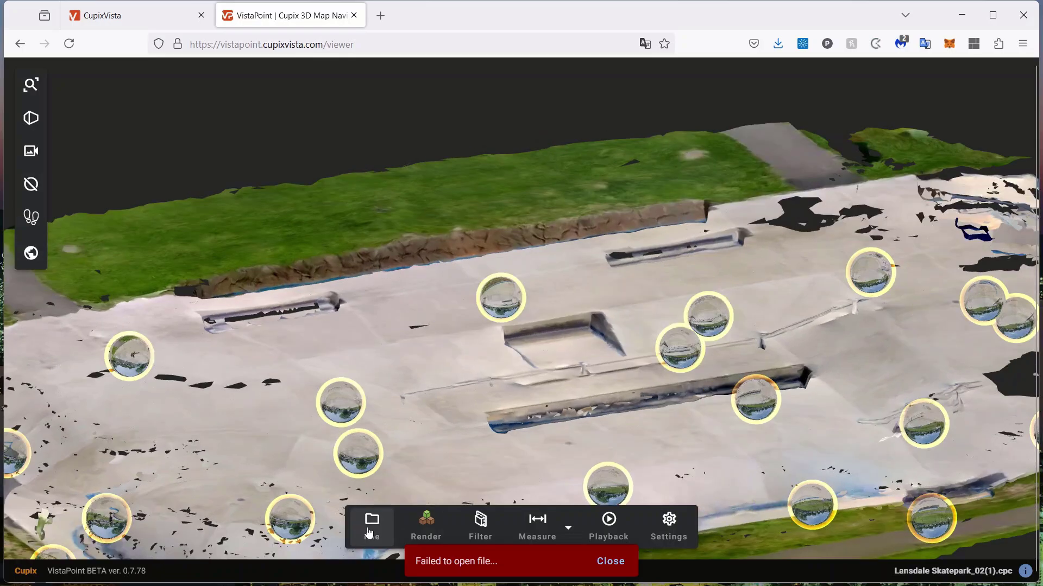
- Set the export to mesh only in GLB (mesh and texture), with Point cloud unchecked
click(369, 533)
click(382, 492)
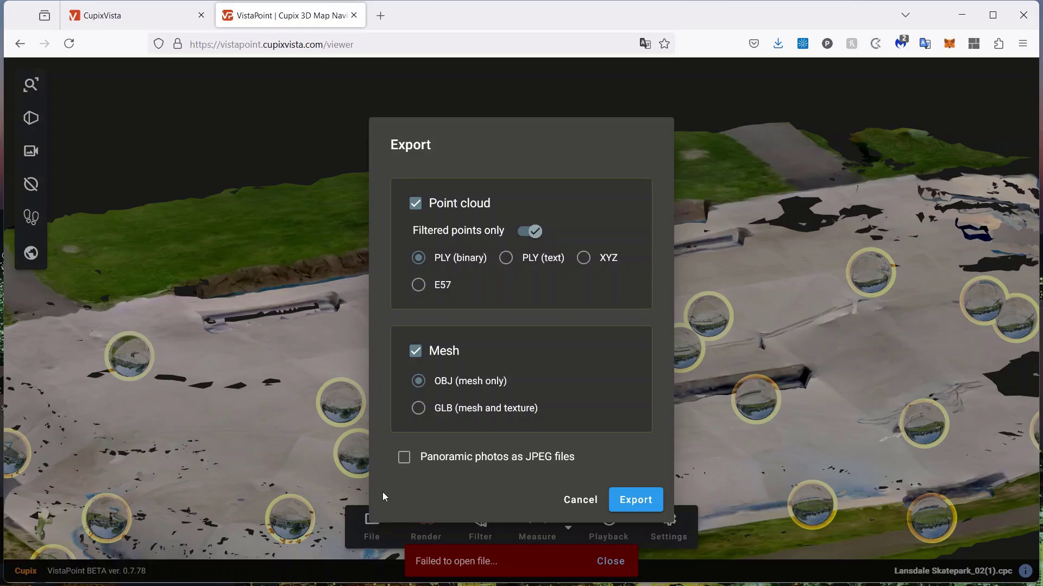
click(415, 203)
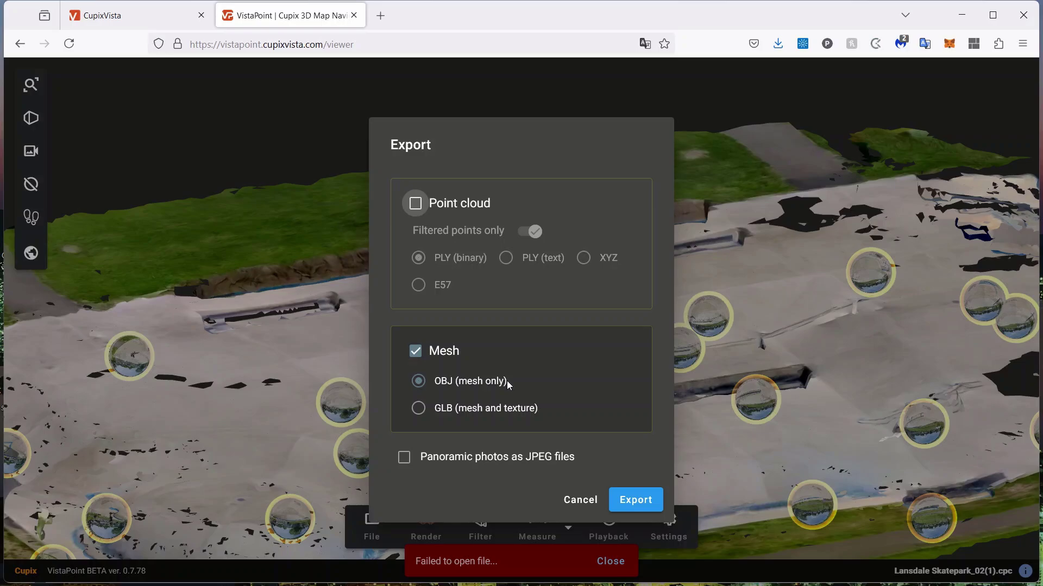
click(516, 409)
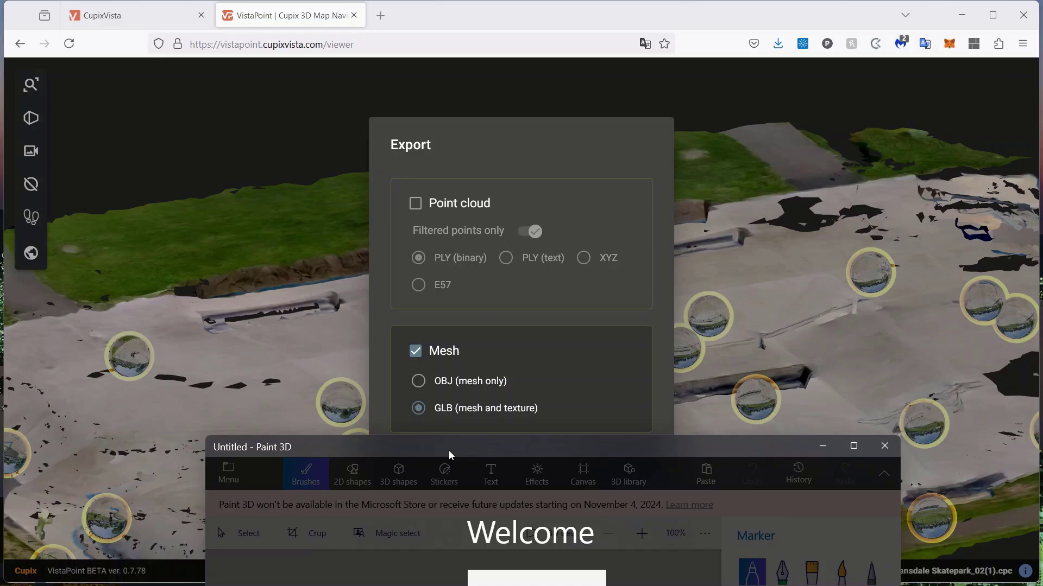
- Move the empty untitled Paint 3D window into view and close it
drag(449, 450, 454, 47)
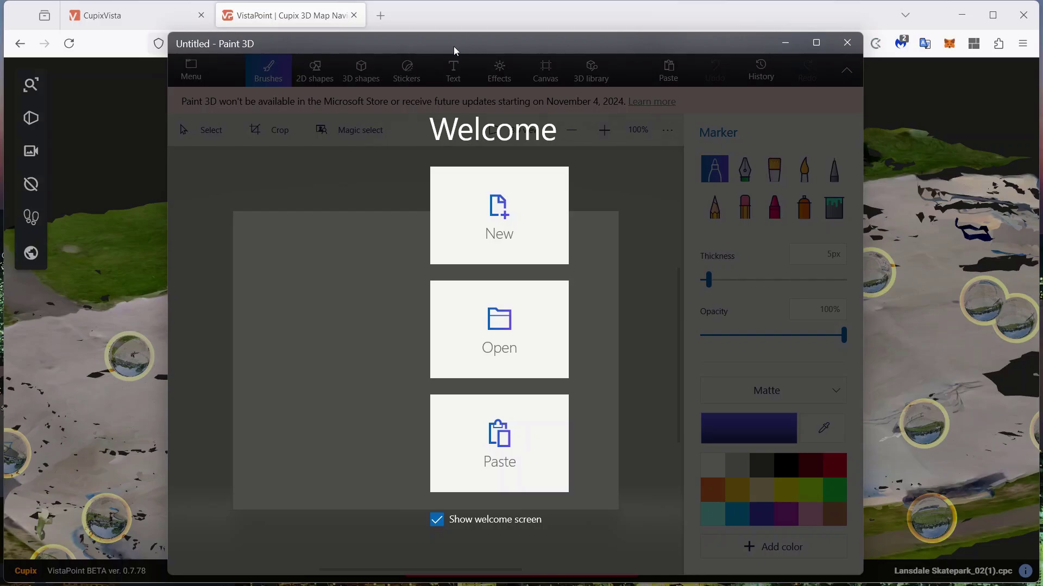
drag(454, 46, 416, 37)
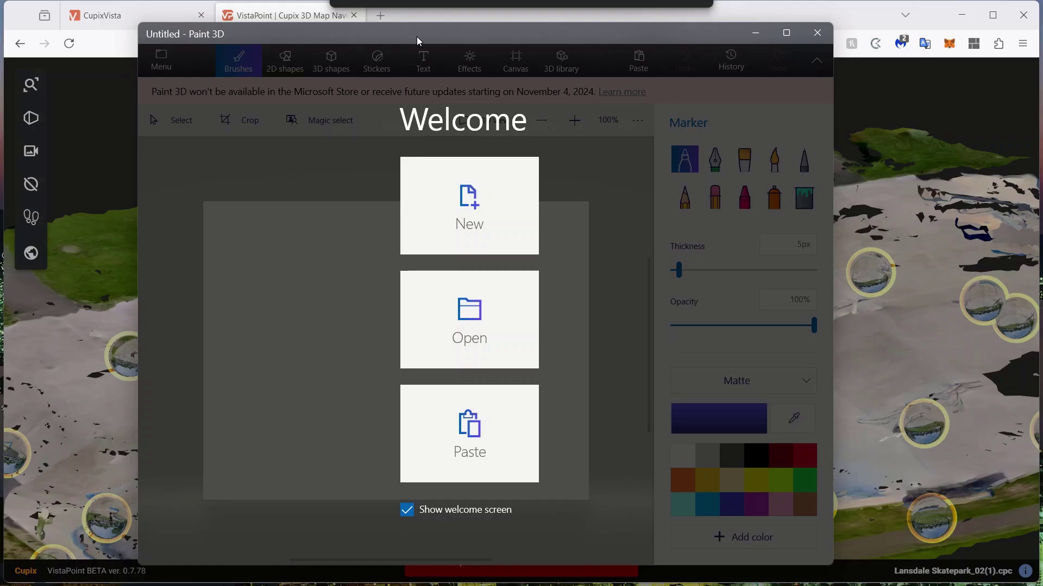
key(alt+F4)
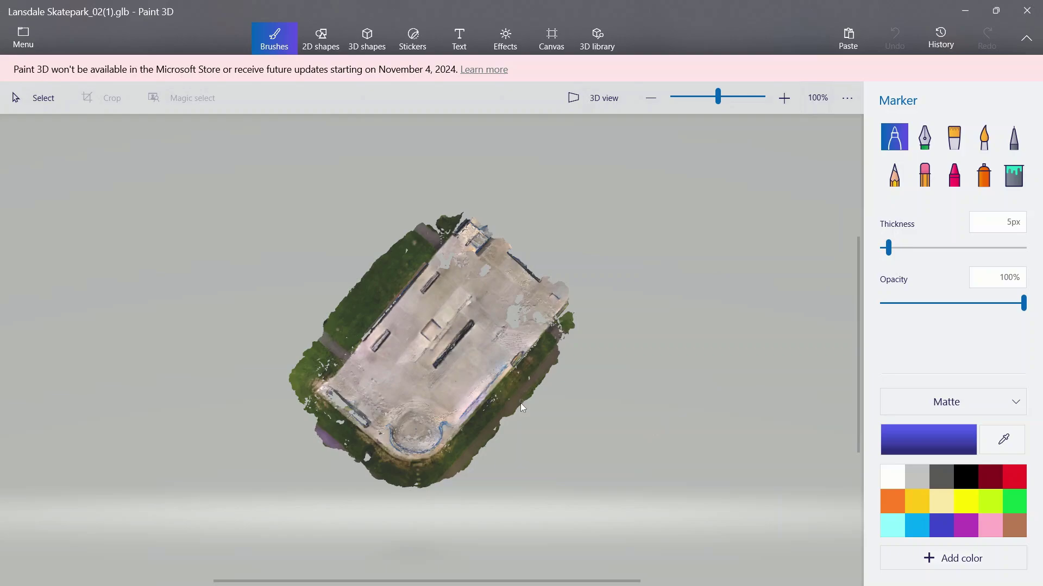
- Draw a test marker stroke on the skatepark, undo it, and zoom the view
drag(496, 401, 489, 351)
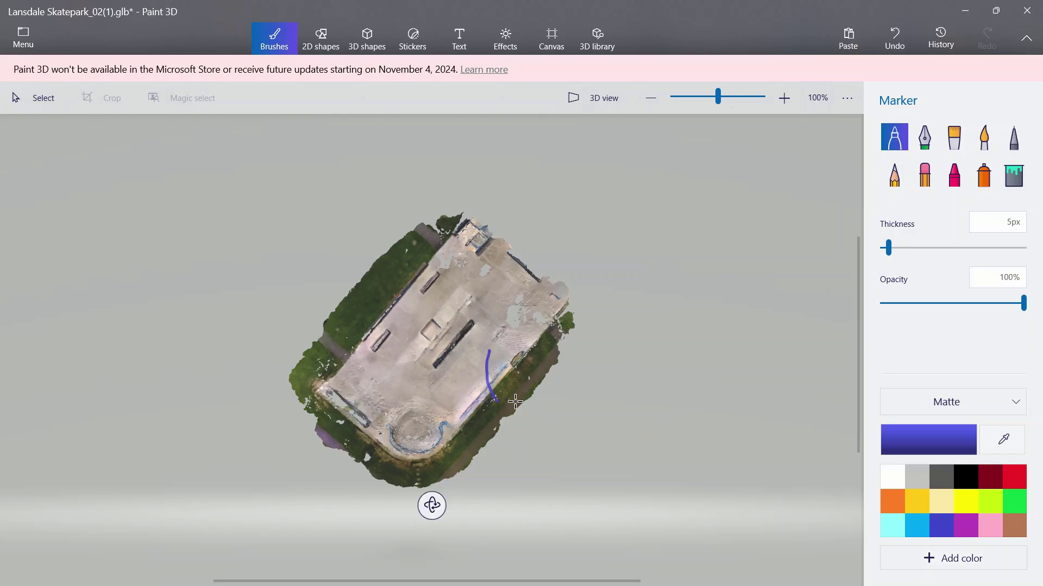
key(ctrl+z)
drag(432, 506, 433, 512)
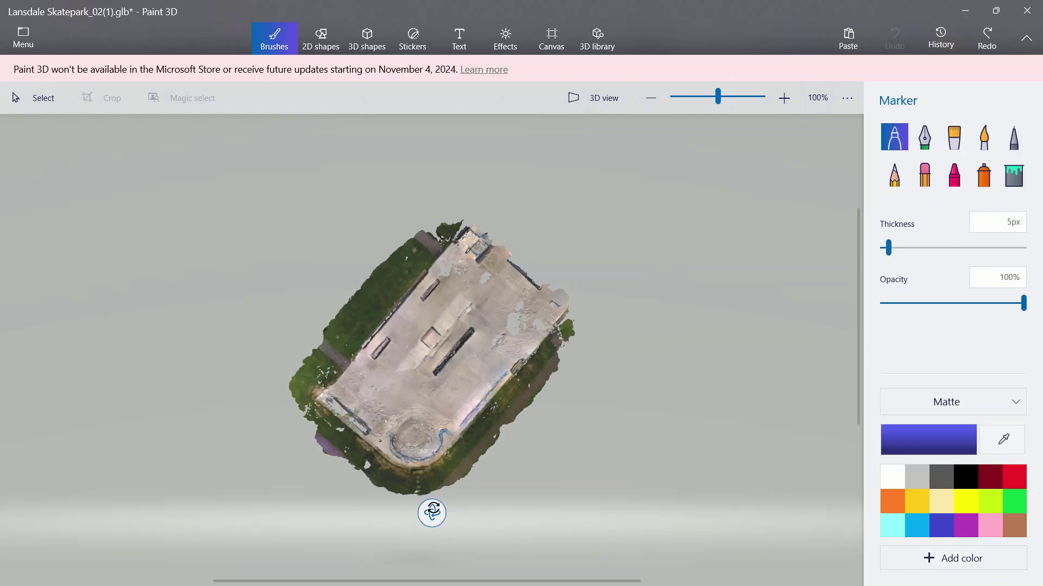
scroll(437, 439, up, 5)
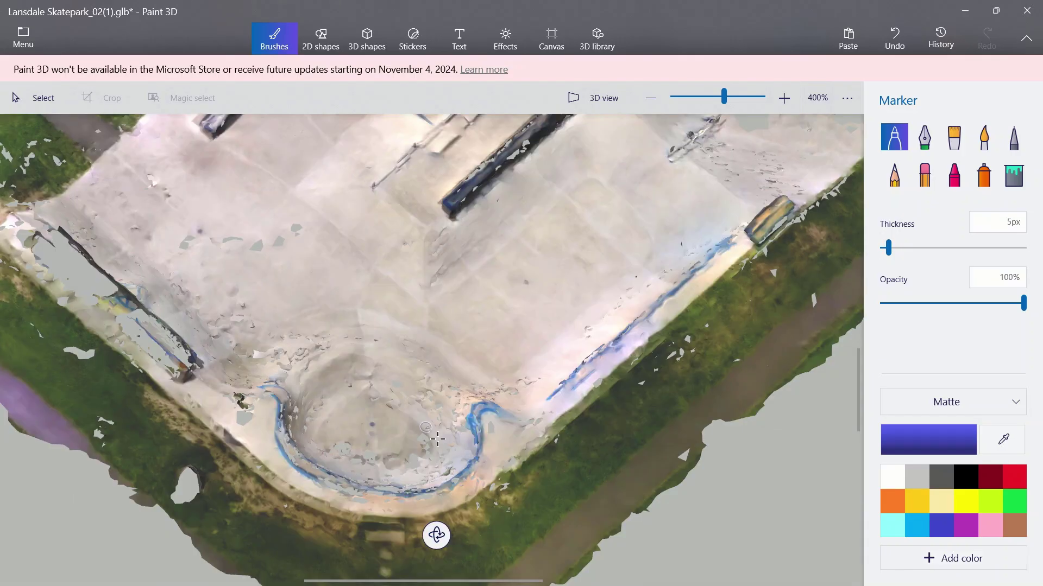
scroll(437, 439, up, 5)
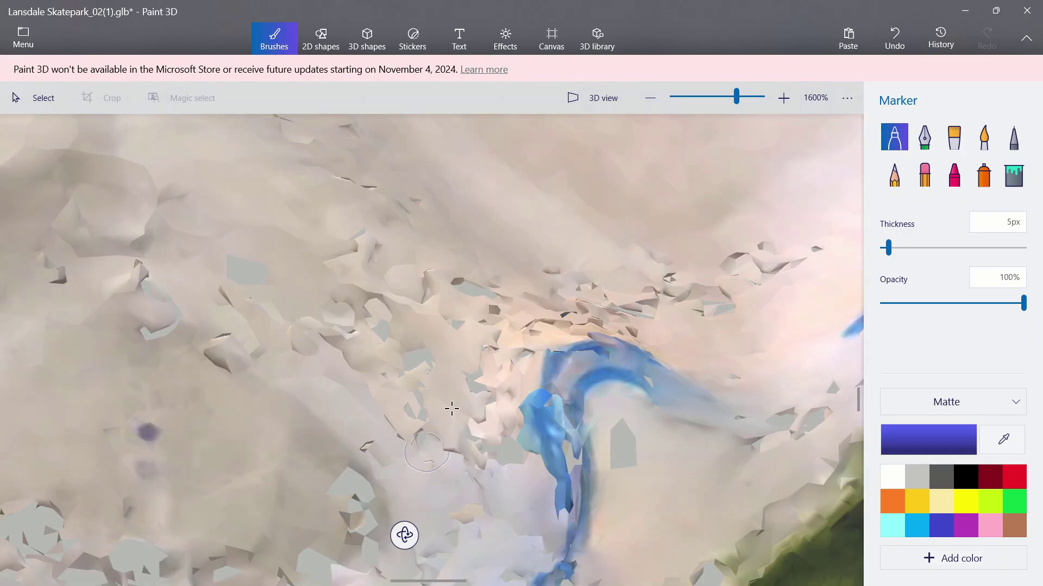
scroll(452, 408, down, 6)
- Rotate the skatepark model to an edge-on side view and around to other sides
drag(621, 541, 307, 490)
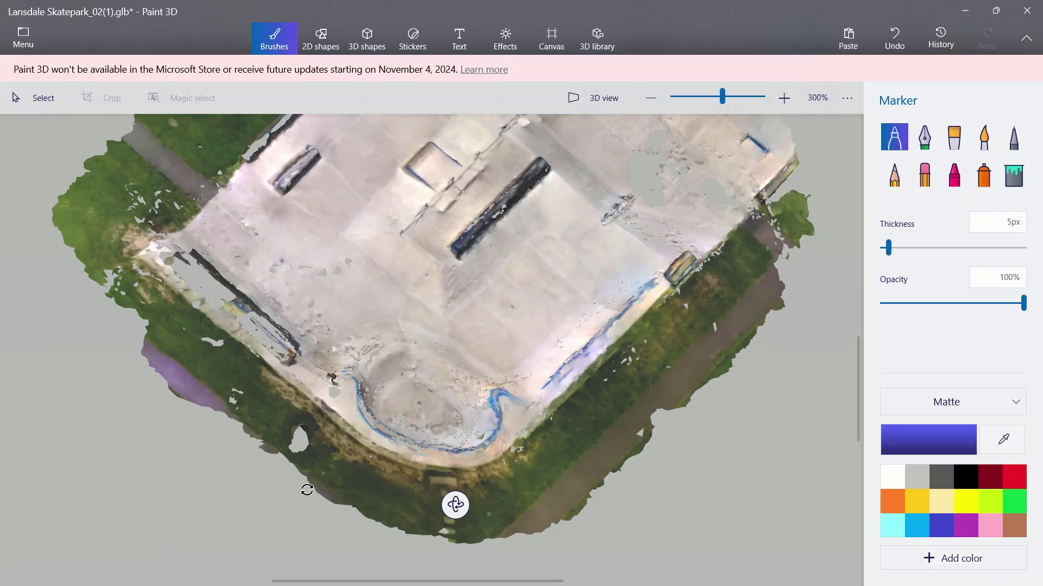
drag(306, 490, 400, 292)
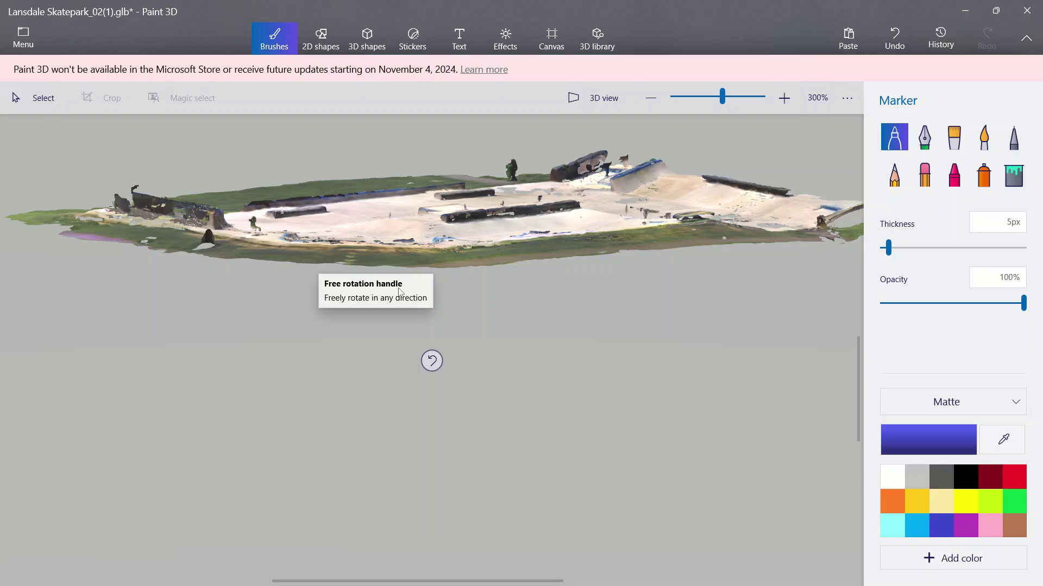
scroll(502, 528, up, 5)
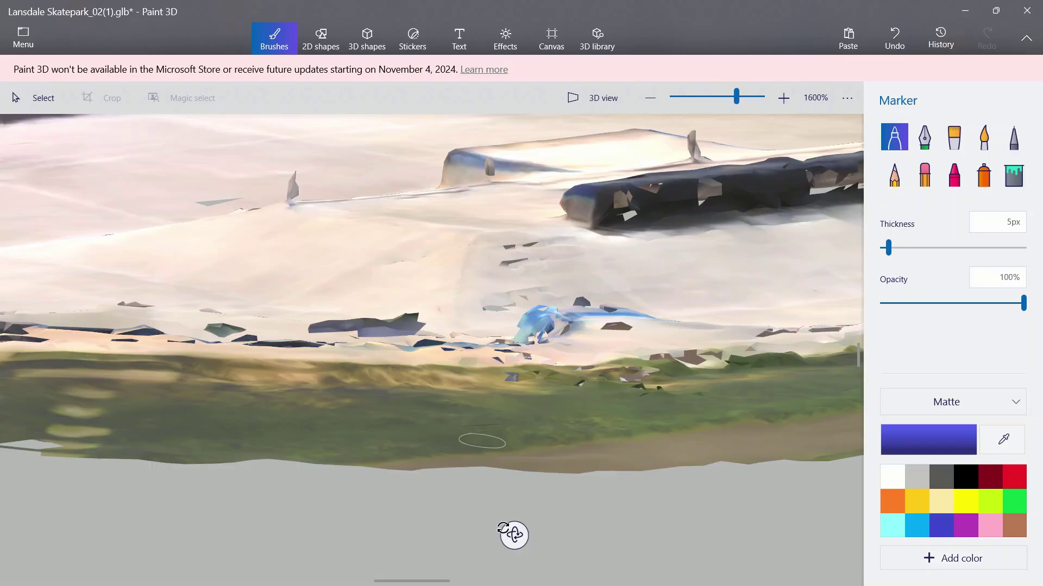
drag(503, 528, 698, 580)
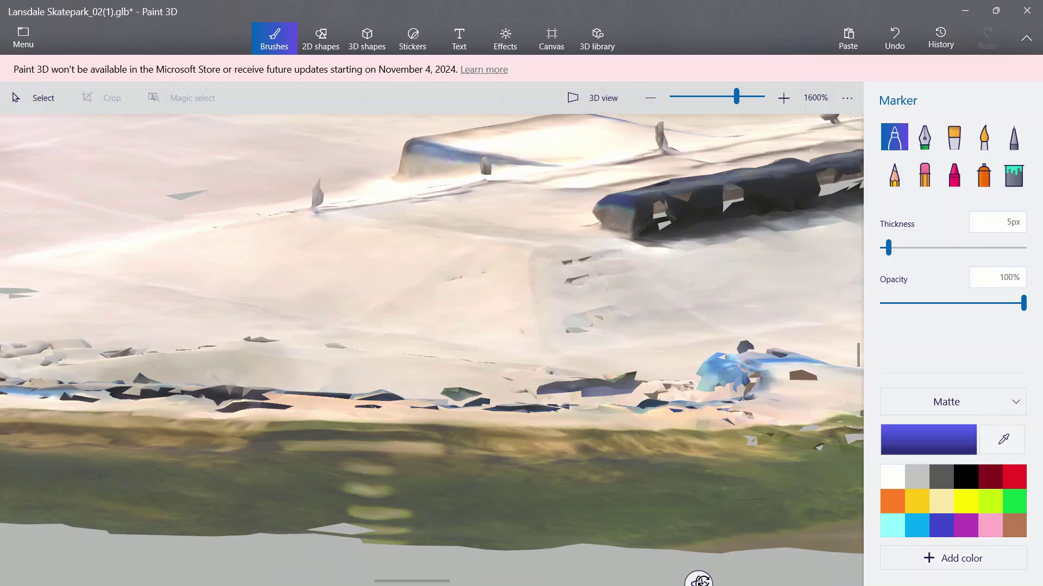
drag(698, 580, 206, 530)
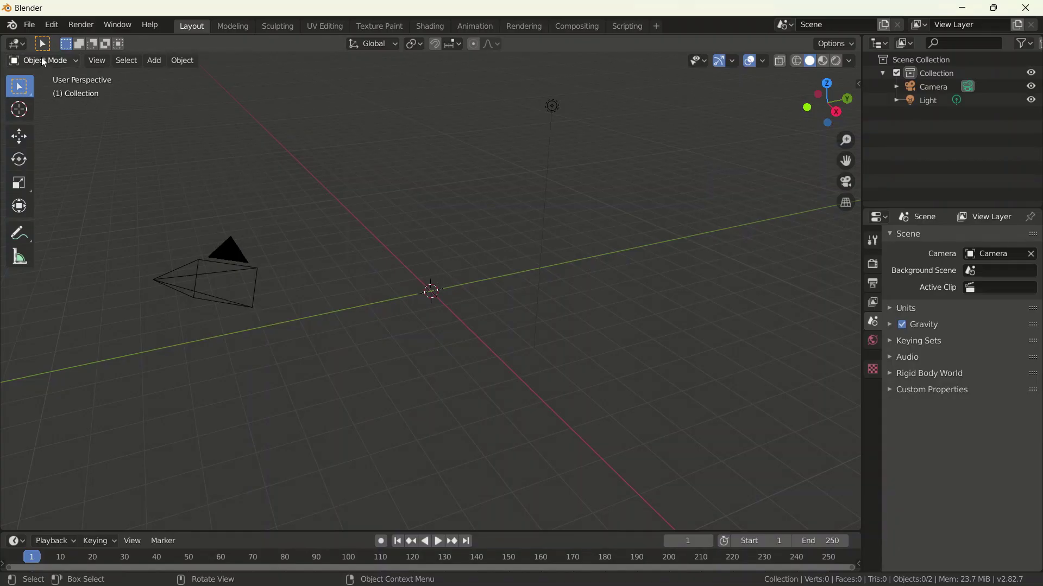
- Import Lansdale Skatepark_02(1).glb into Blender using the glTF 2.0 importer
click(29, 26)
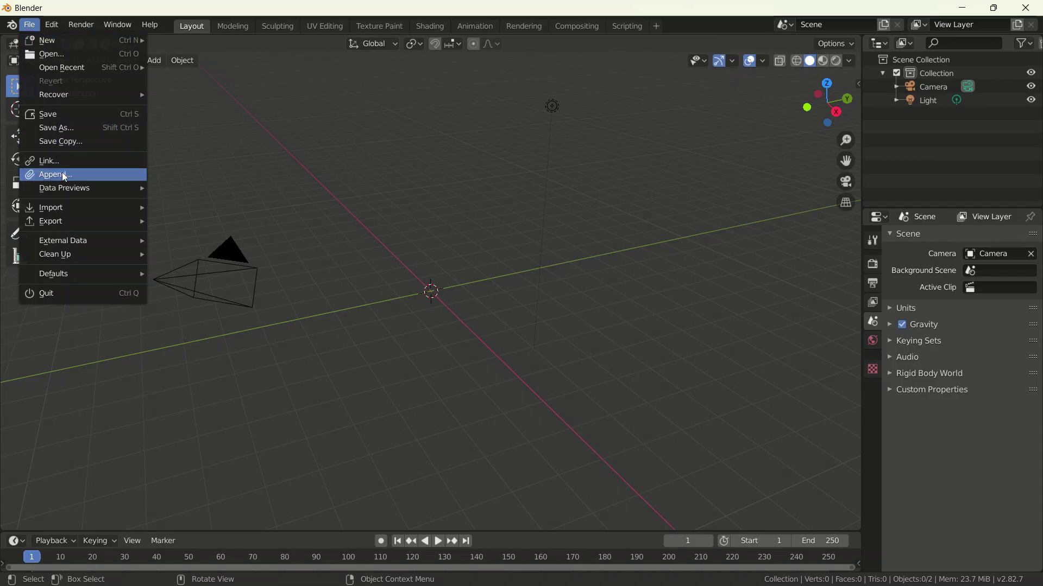
mouse_move(80, 209)
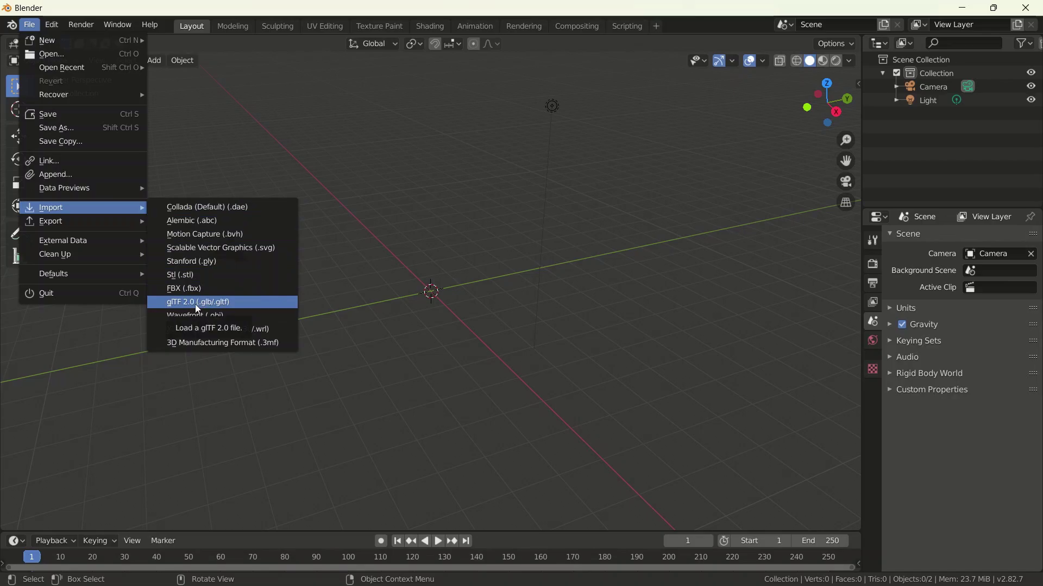
click(219, 303)
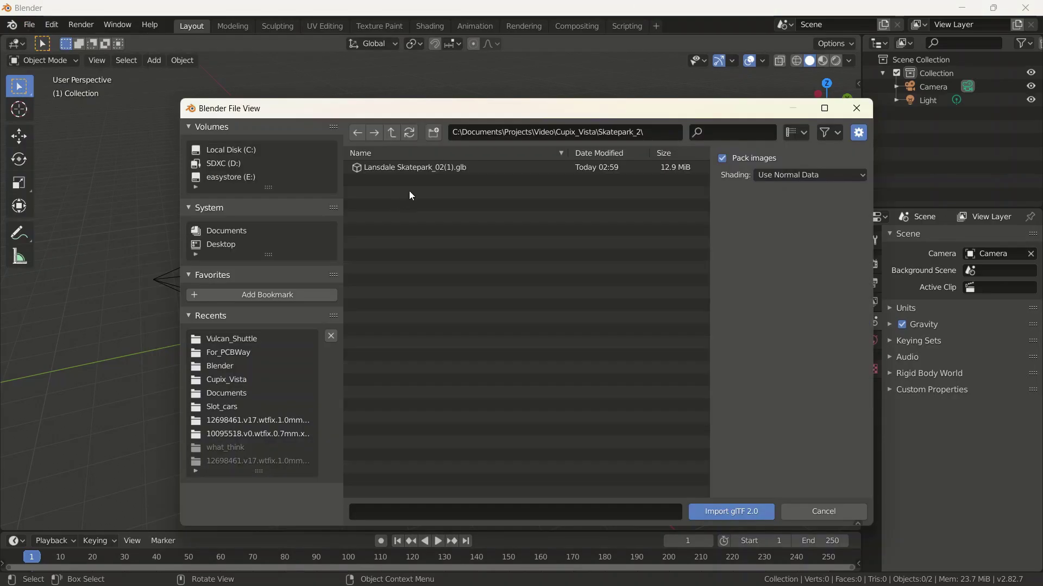
double_click(432, 168)
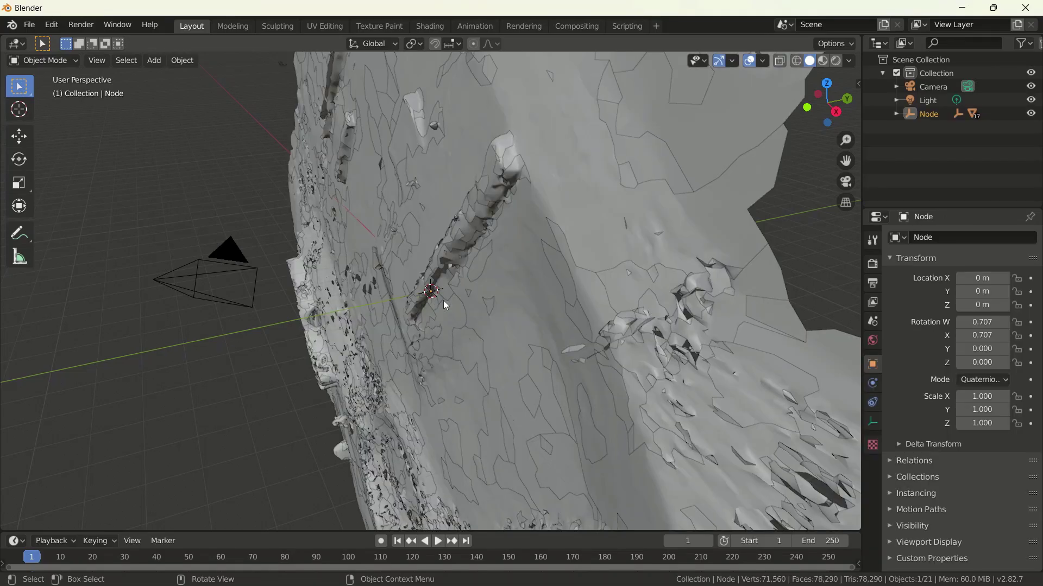
- Zoom out and orbit to a top-down view of the grey Node mesh, then show the World settings
scroll(309, 280, down, 4)
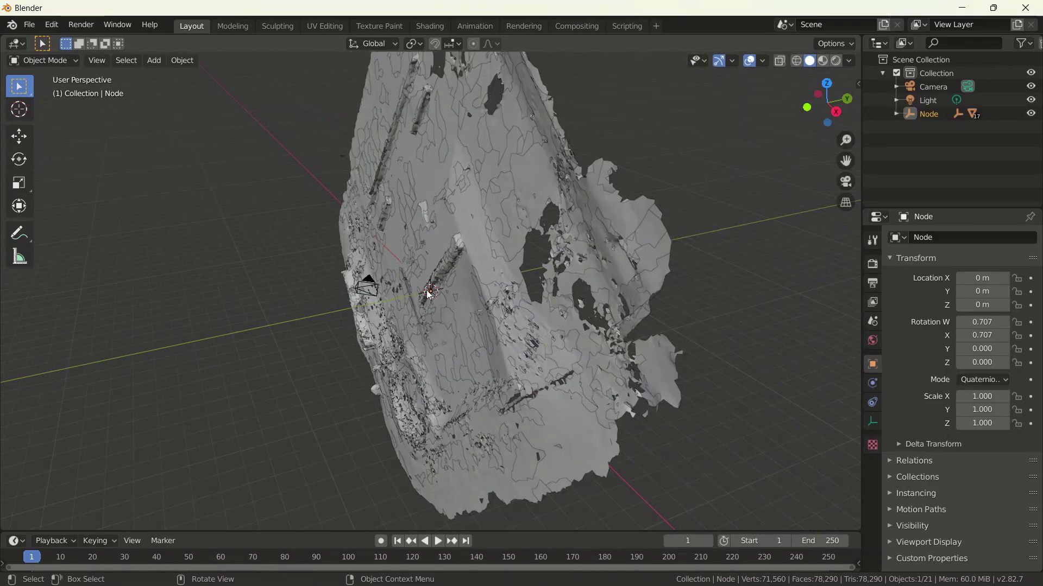
right_click(769, 329)
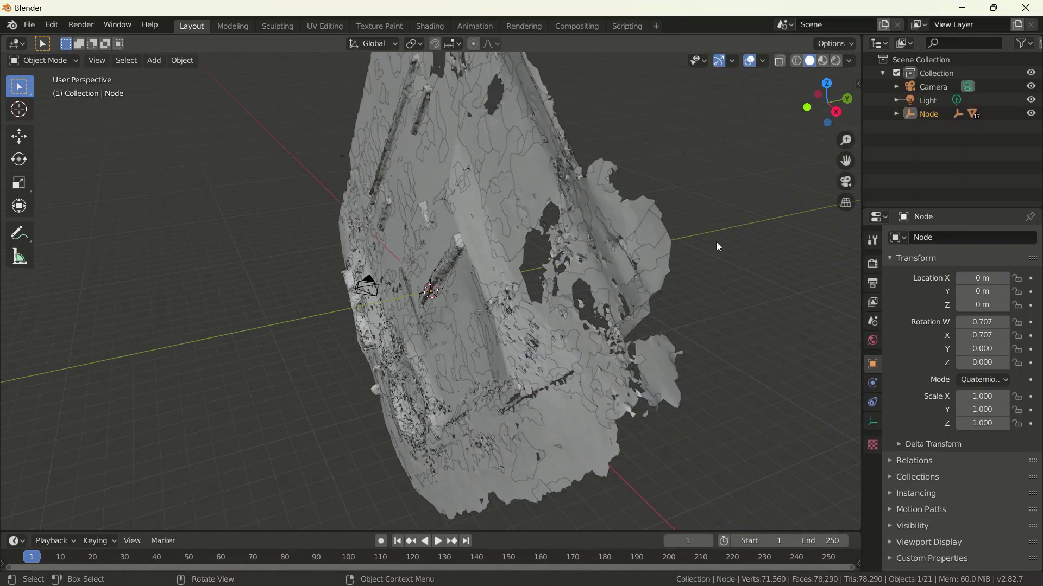
drag(734, 220, 719, 269)
middle_drag(701, 311, 783, 305)
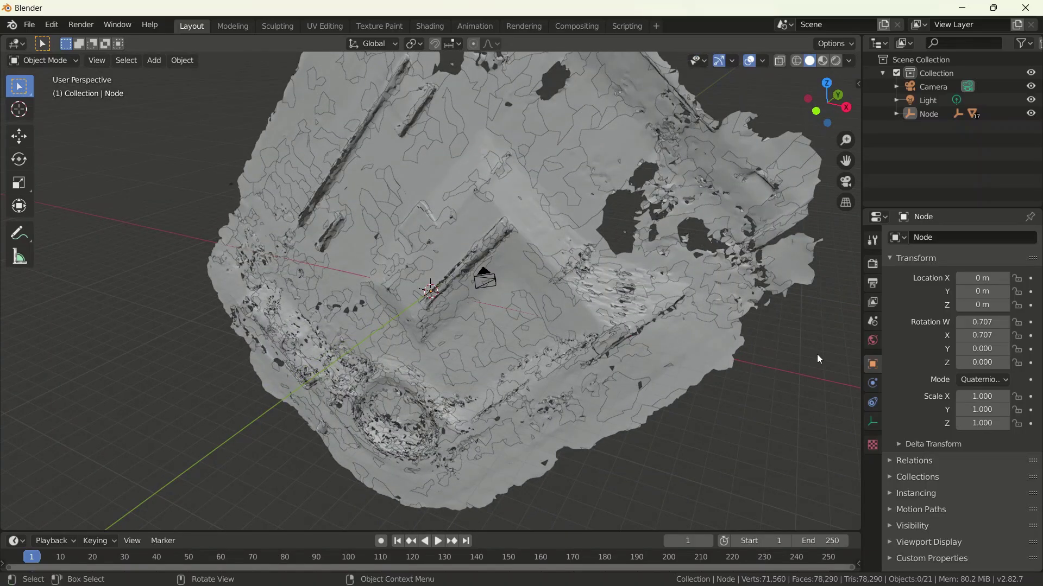
click(872, 347)
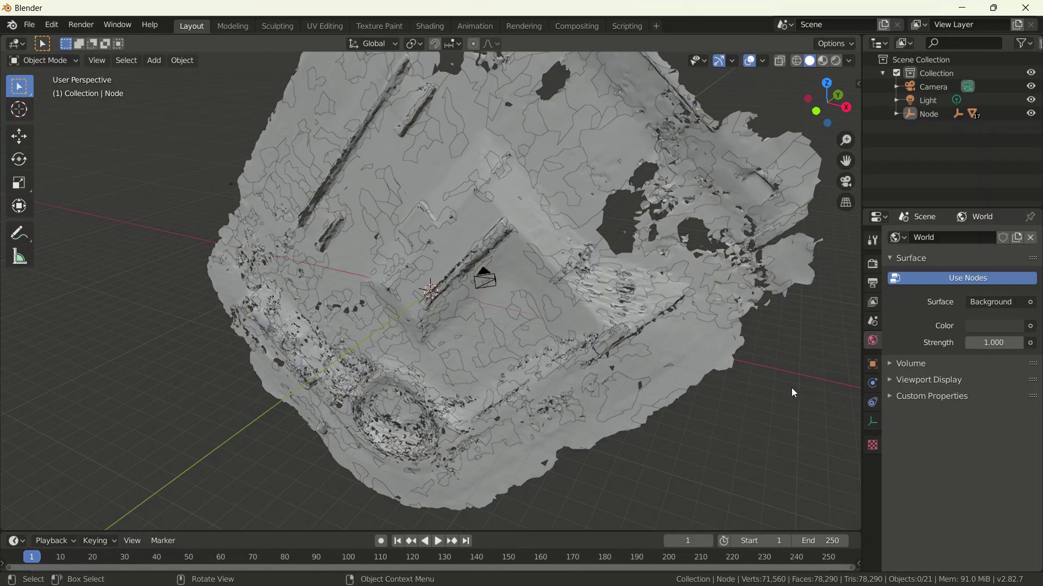
right_click(753, 402)
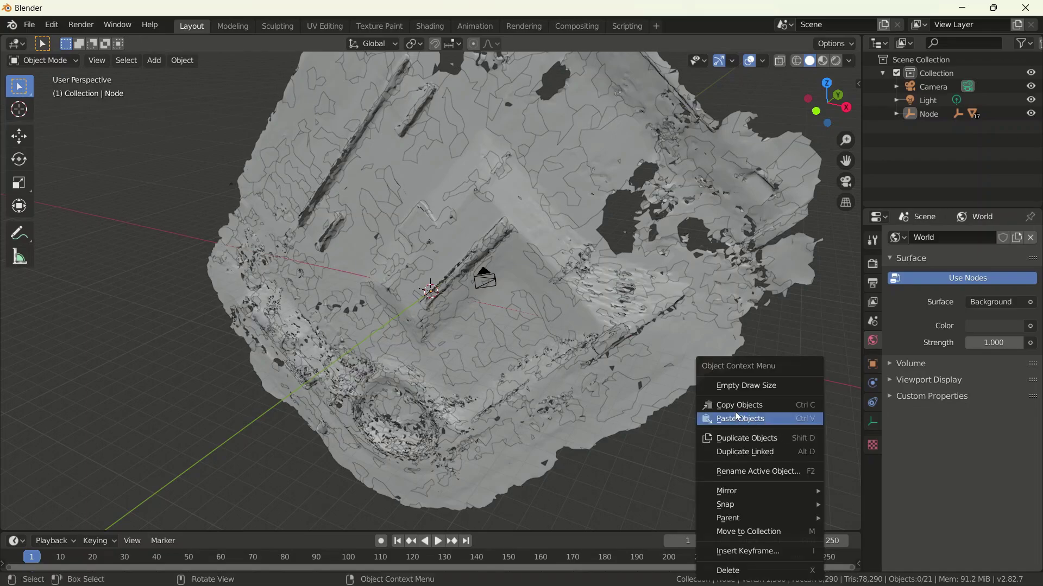
middle_drag(655, 477, 759, 380)
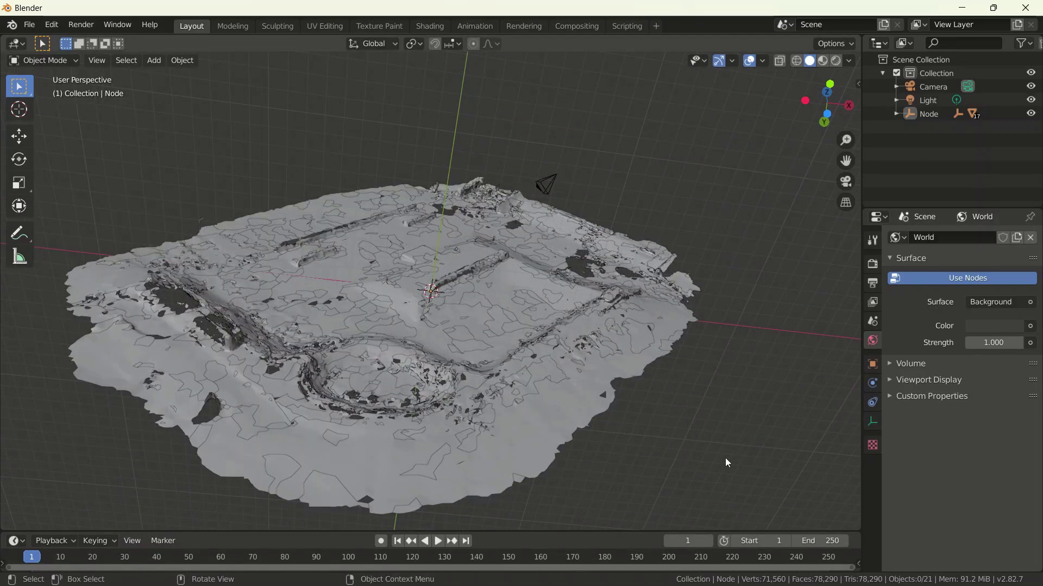
middle_drag(726, 461, 508, 147)
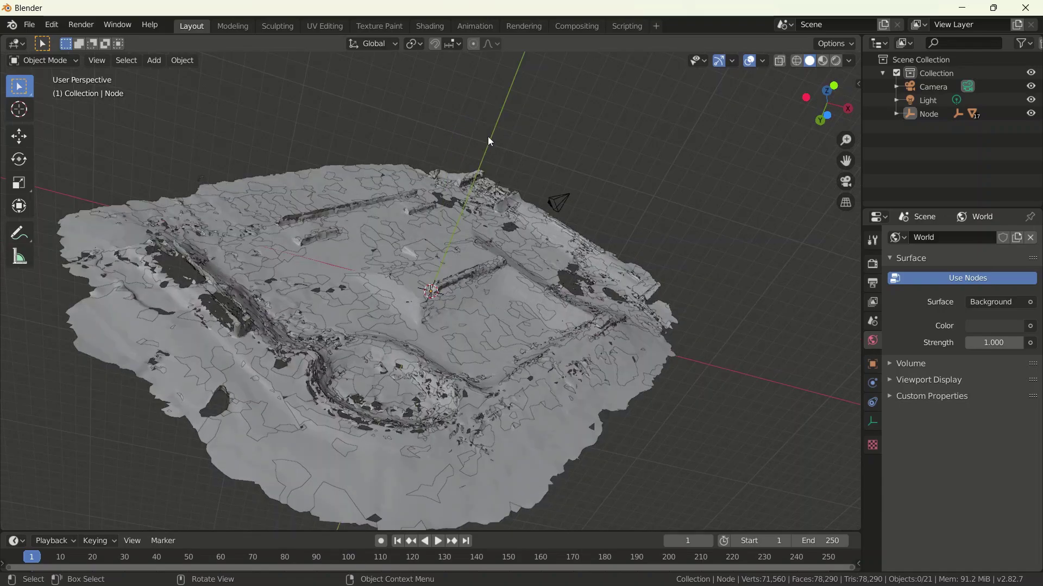
middle_drag(489, 141, 244, 127)
scroll(478, 349, up, 2)
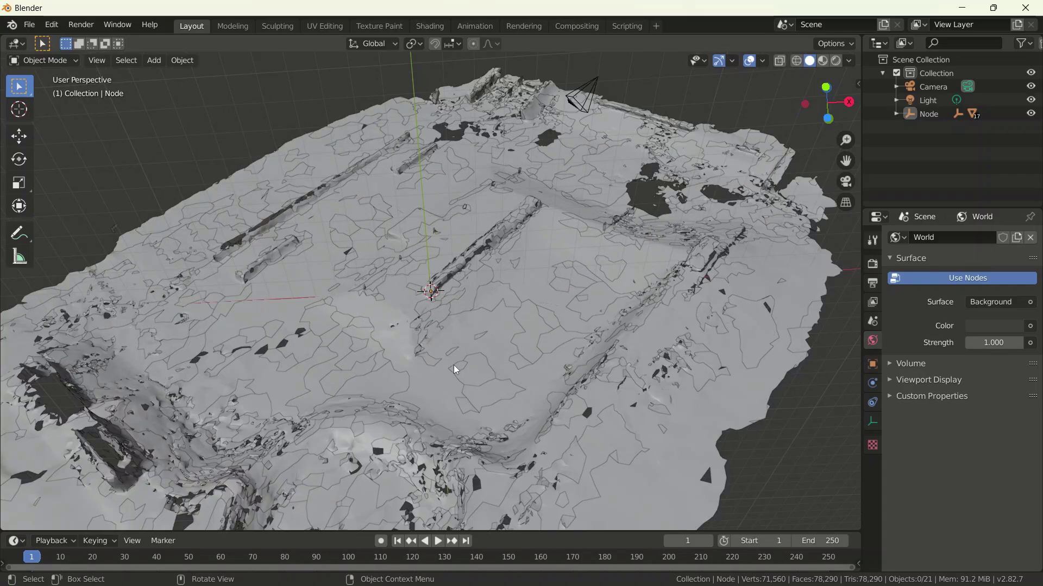
scroll(454, 365, up, 3)
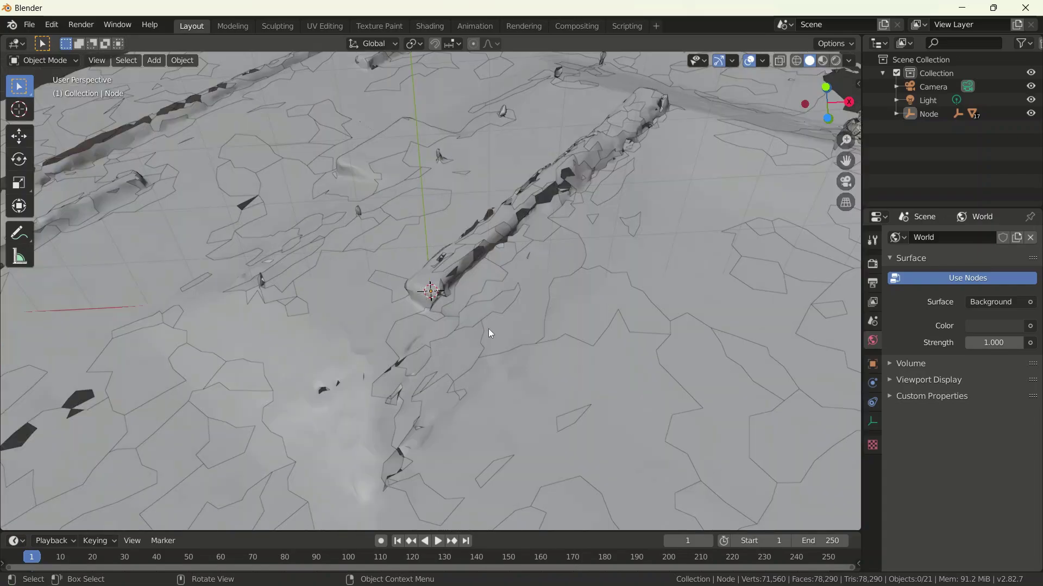
scroll(487, 328, down, 1)
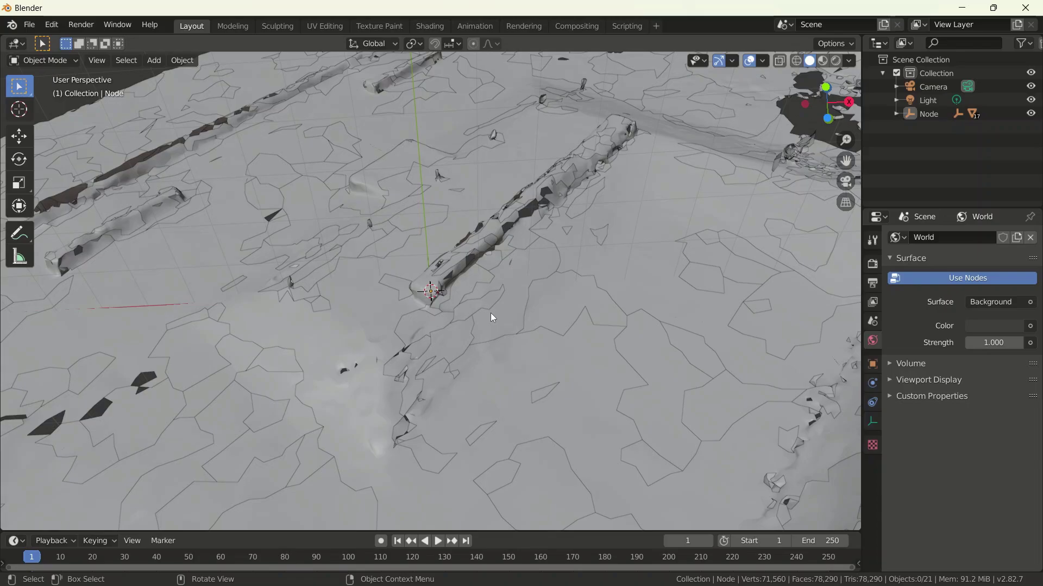
scroll(490, 313, down, 4)
mouse_move(397, 422)
middle_down()
mouse_move(364, 418)
mouse_move(406, 411)
middle_up()
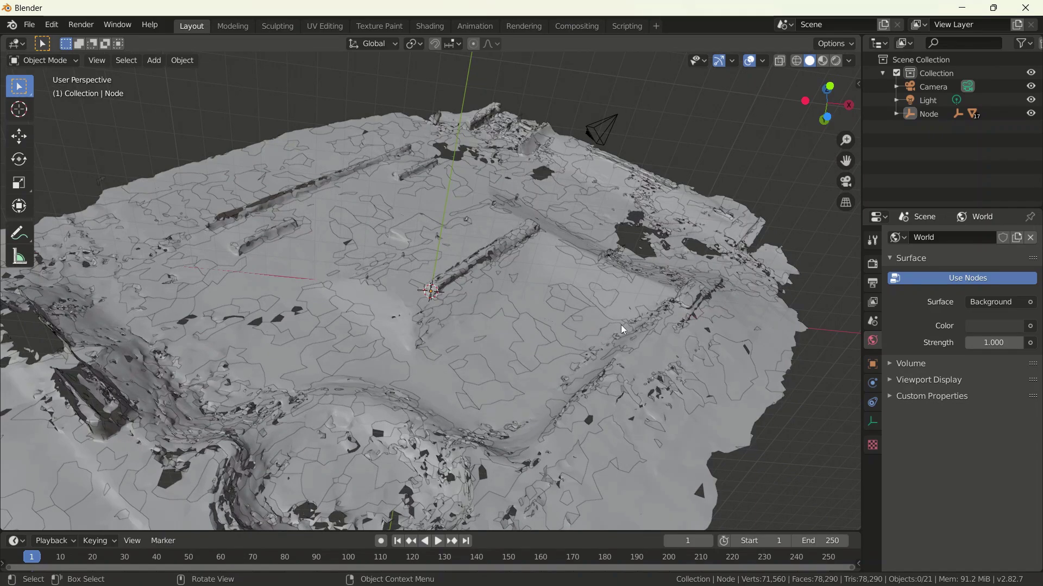
- Orbit around the grey skatepark terrain from several angles, pulling back to see the whole mesh
middle_drag(623, 329, 611, 479)
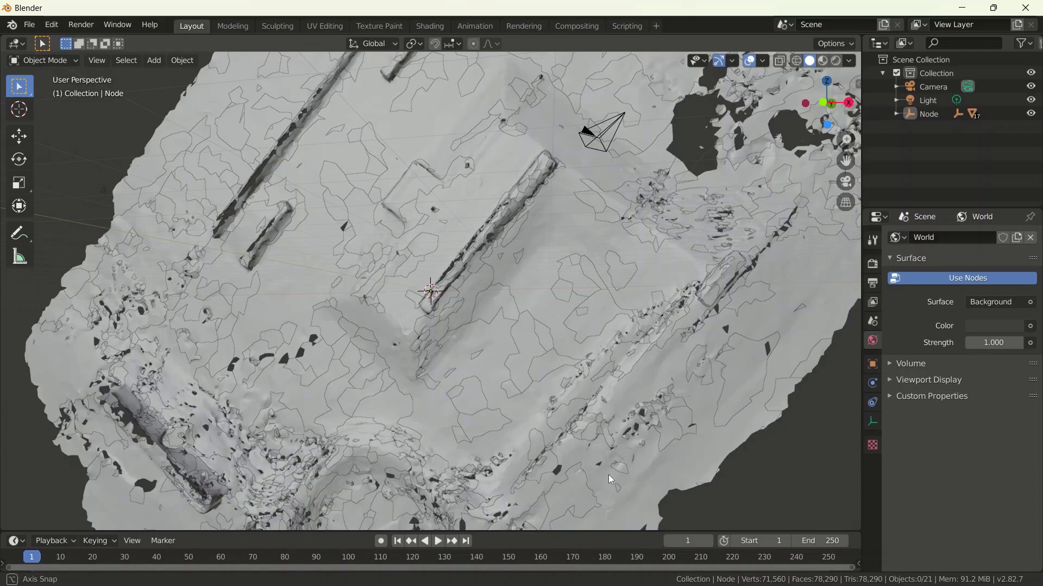
middle_drag(608, 474, 637, 273)
middle_drag(476, 326, 438, 332)
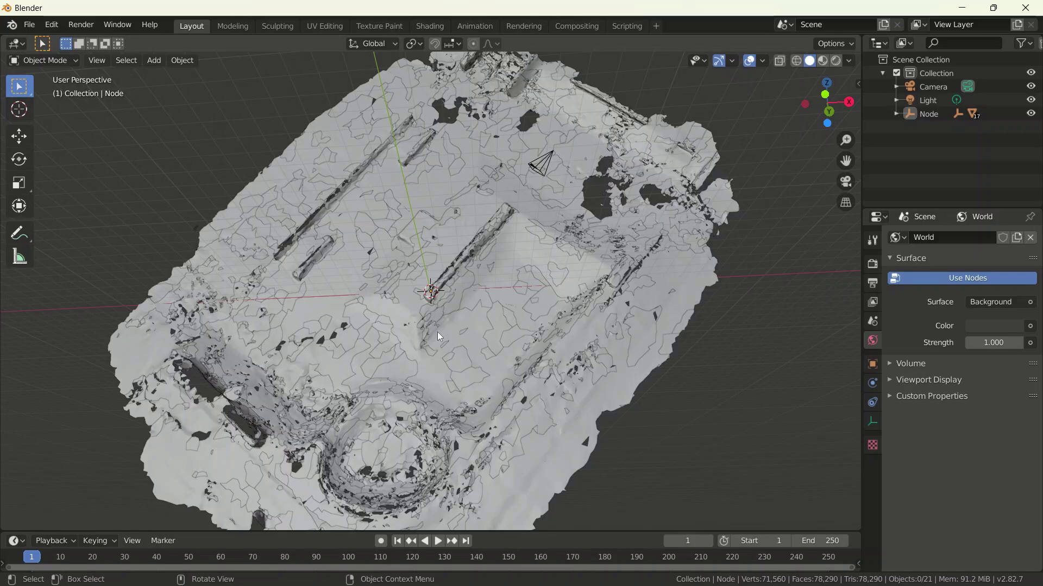
middle_drag(438, 332, 596, 424)
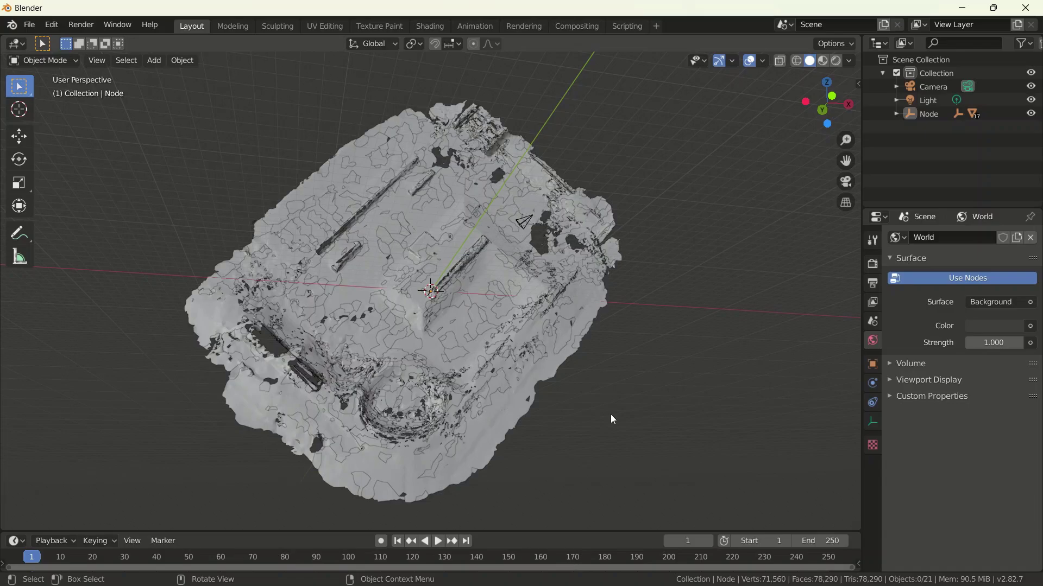
mouse_move(610, 415)
middle_down()
mouse_move(588, 357)
mouse_move(579, 408)
middle_up()
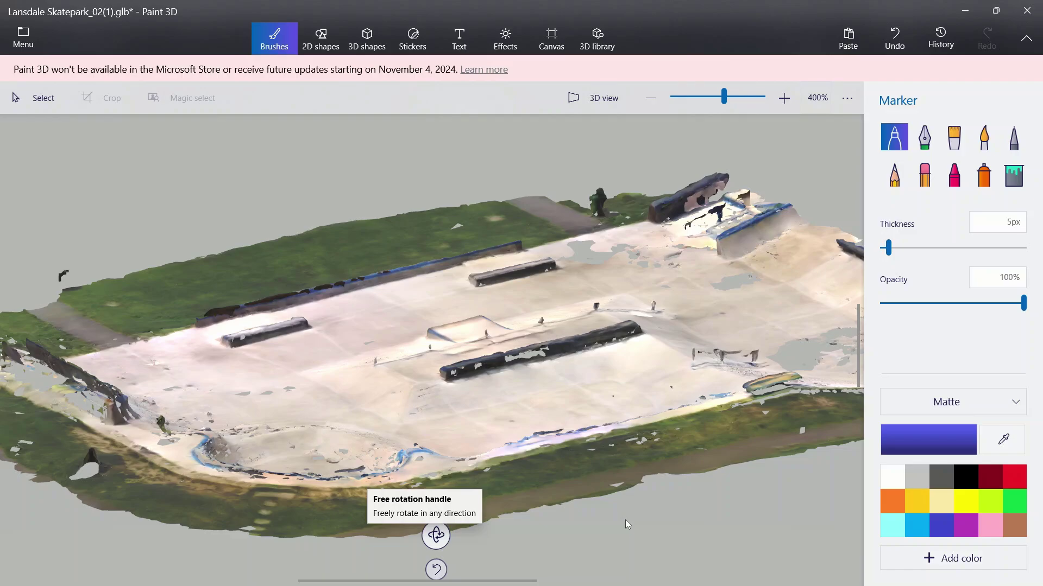
drag(435, 535, 391, 545)
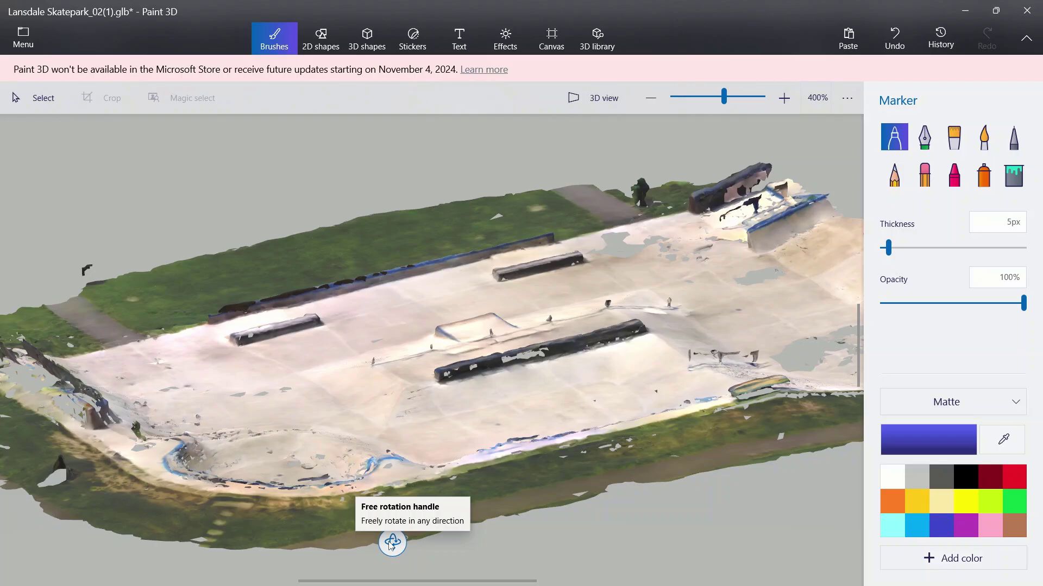
drag(391, 544, 407, 543)
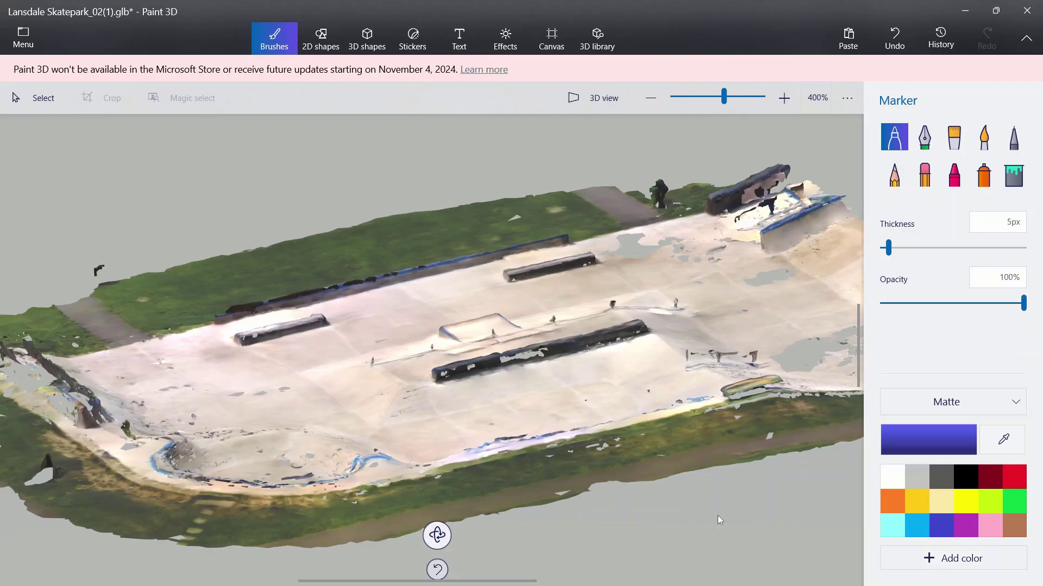